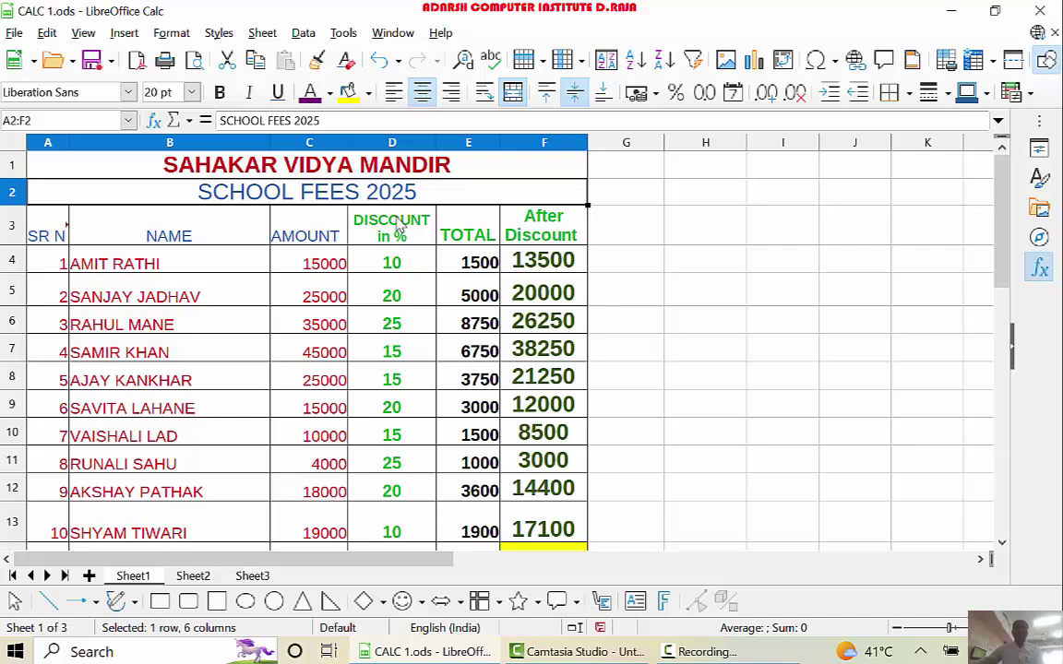
Examine the school fees table's column headings, student names and amounts.
left_click(362, 215)
left_click(152, 259)
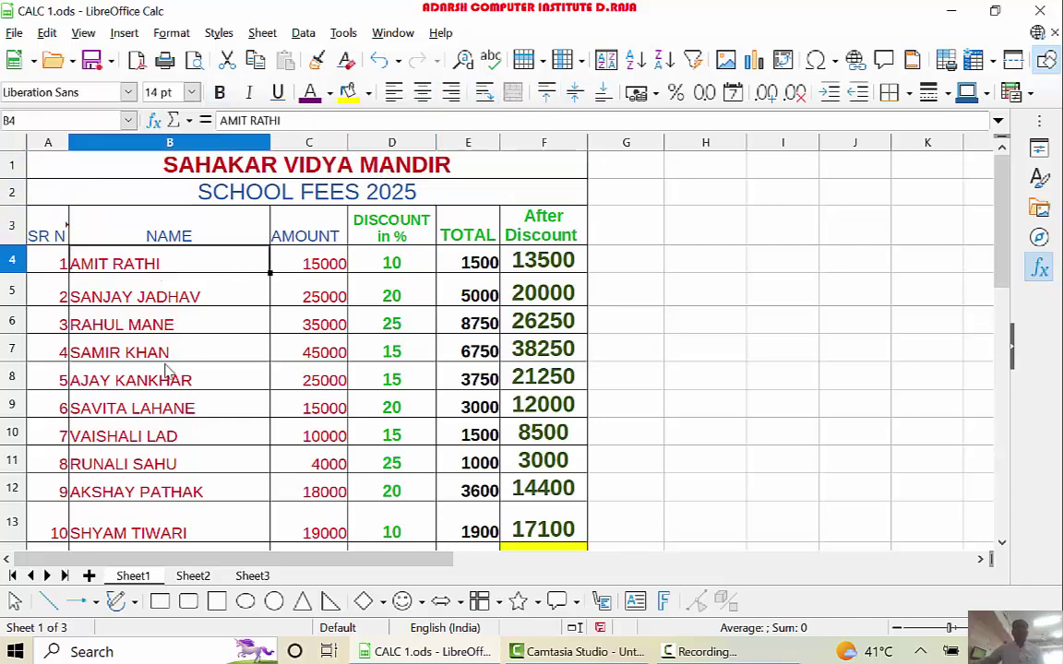
scroll(171, 369, "down", 1)
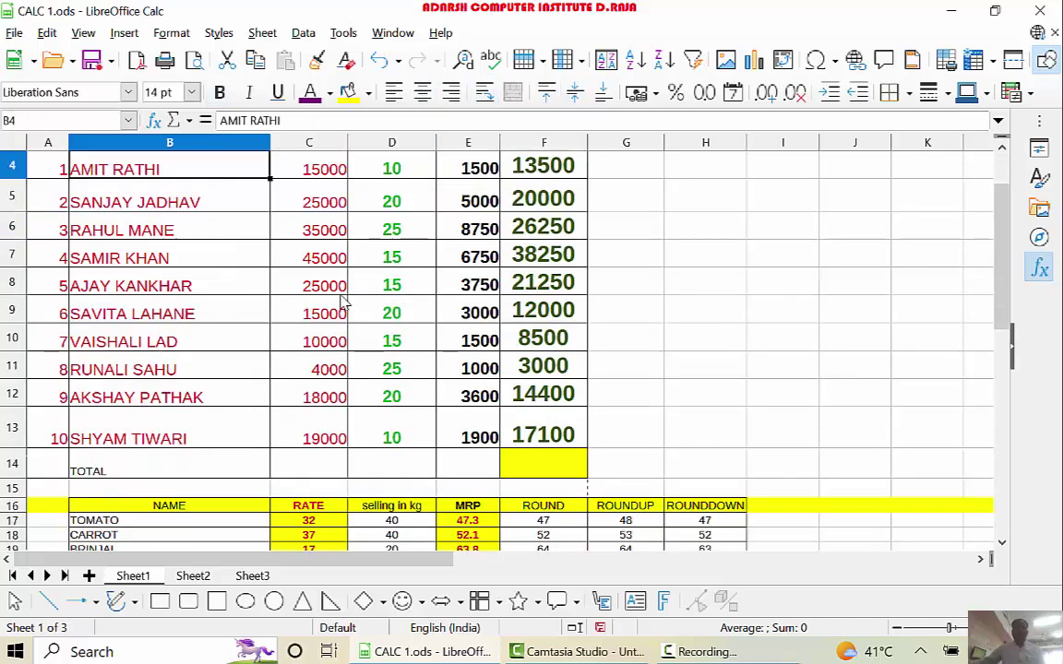
left_click(288, 288)
scroll(289, 287, "up", 1)
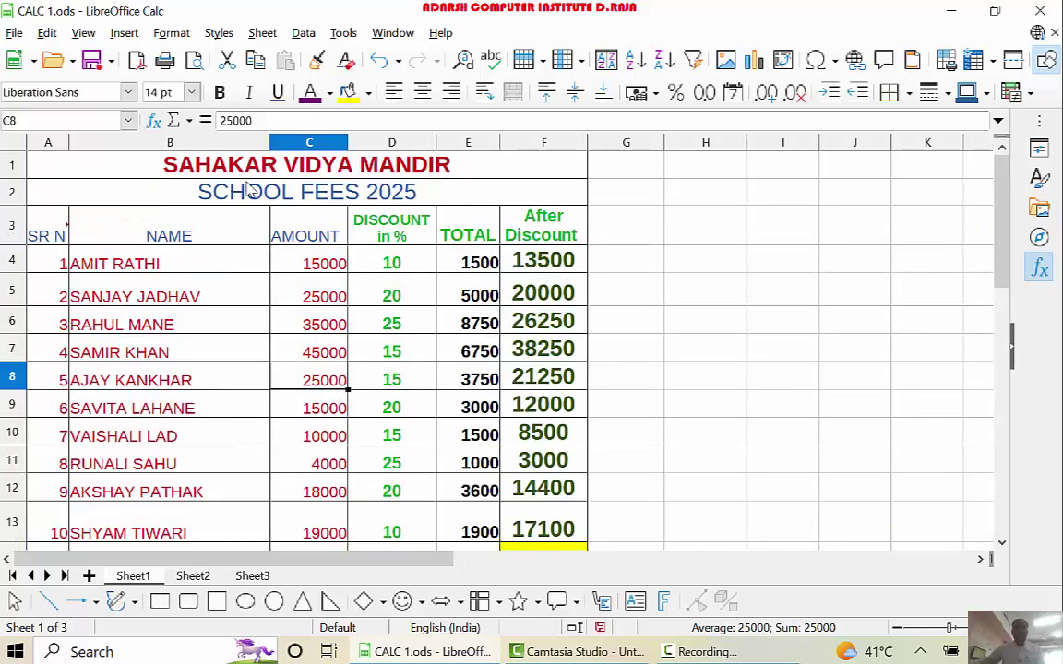
left_click(49, 236)
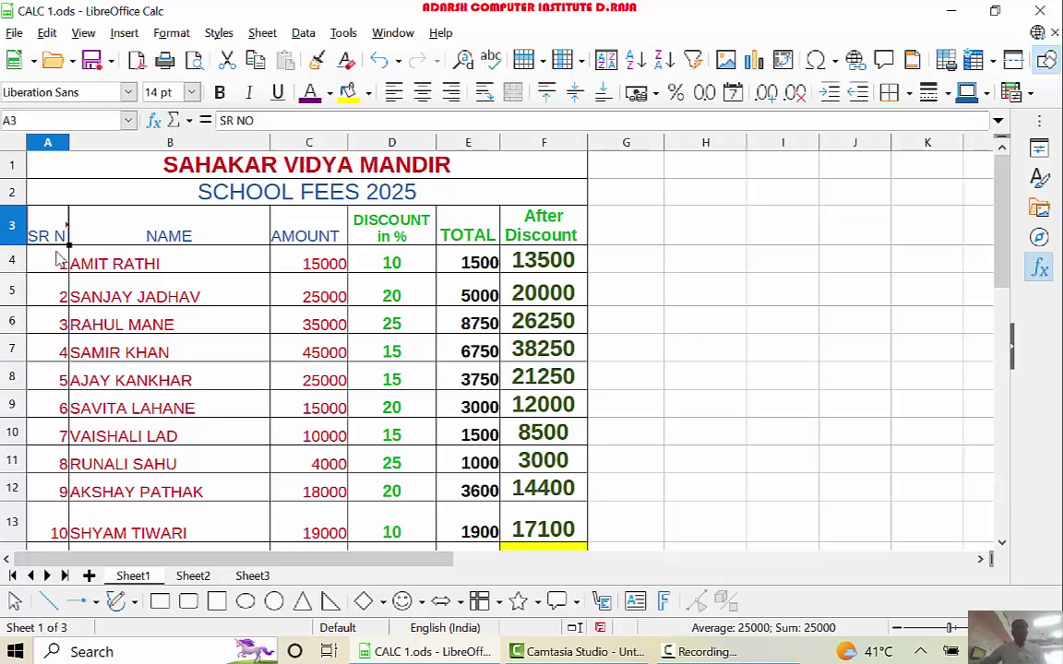
left_click(169, 232)
left_click(293, 232)
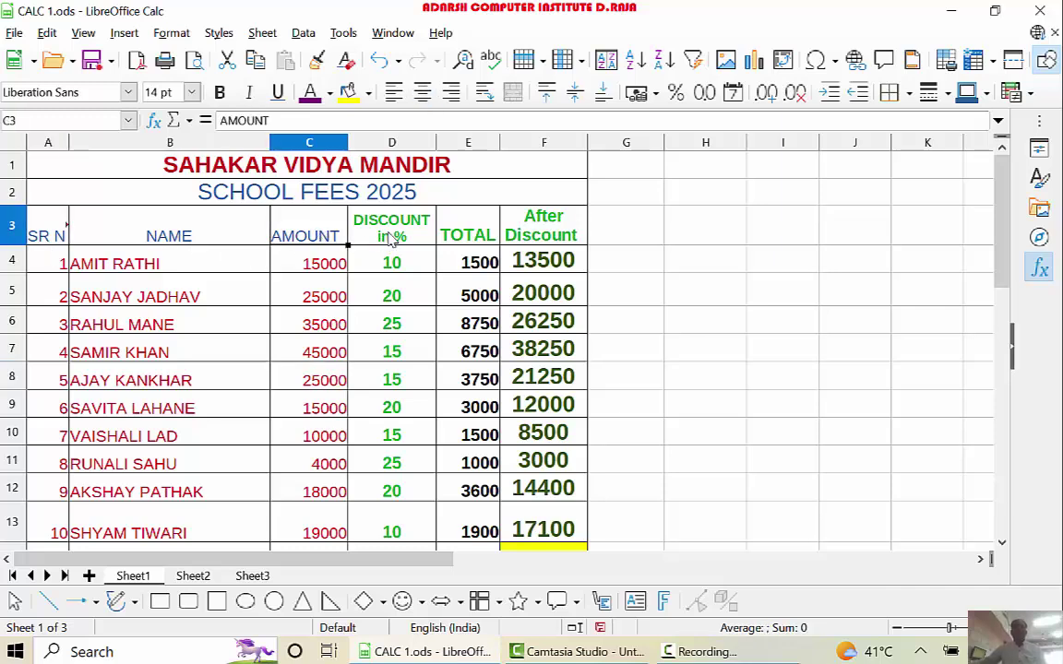
left_click(391, 238)
Clear the contents of E4:F13 under the TOTAL and After Discount headings.
left_click_drag(452, 263, 545, 530)
key("Delete")
left_click(596, 392)
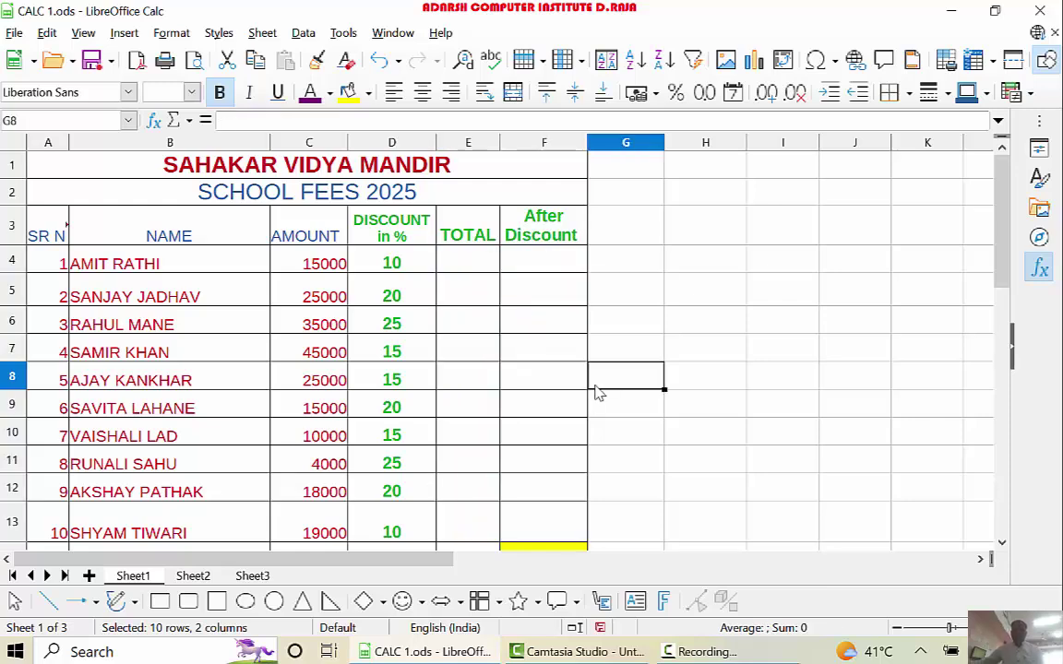
scroll(595, 394, "down", 2)
scroll(544, 381, "up", 2)
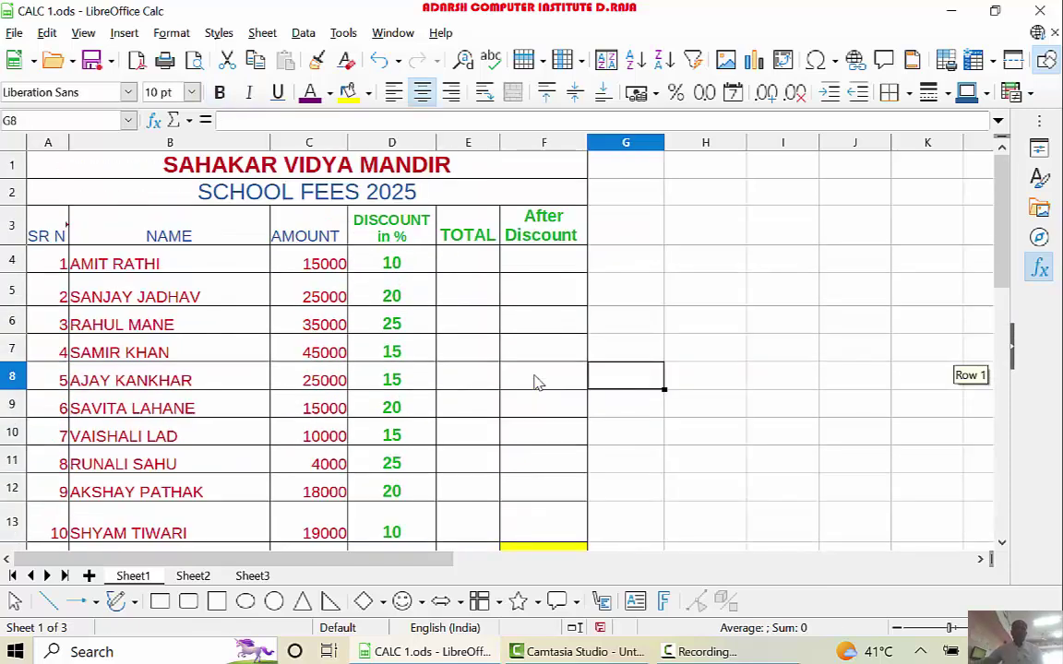
Increase the height of row 15, the empty row between the fees table and the vegetable rate table.
left_click(187, 273)
left_click(204, 374)
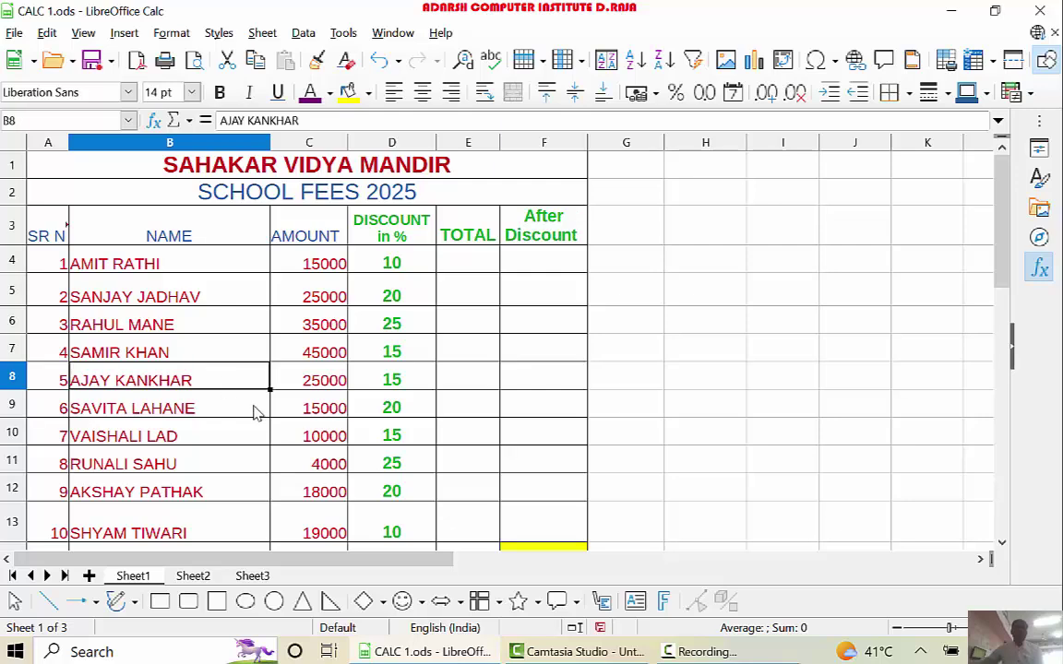
scroll(256, 412, "down", 1)
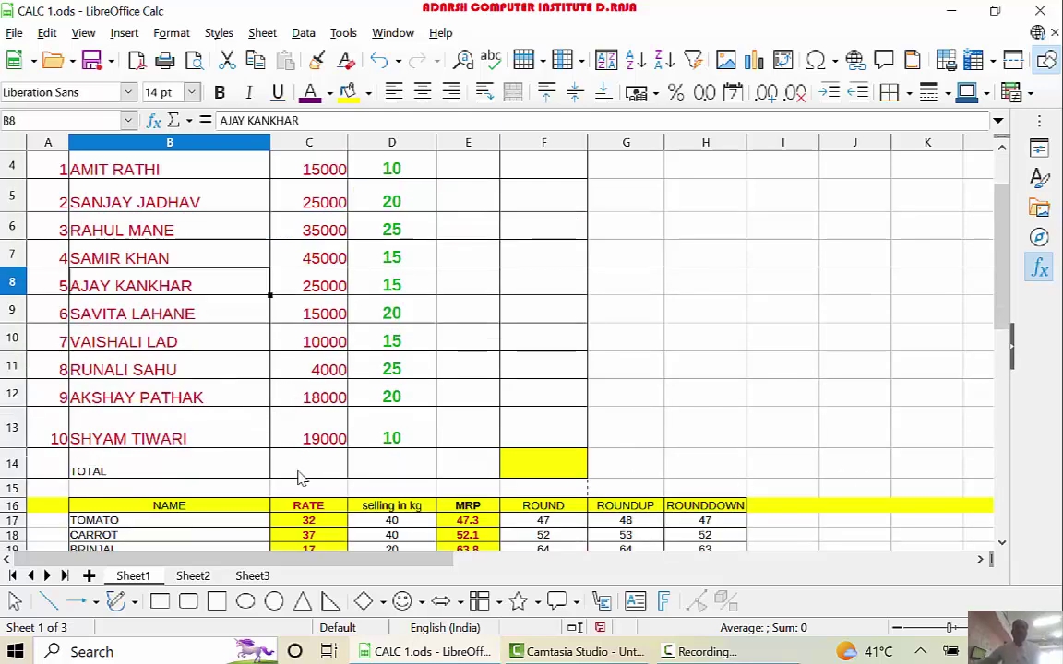
left_click_drag(13, 497, 13, 550)
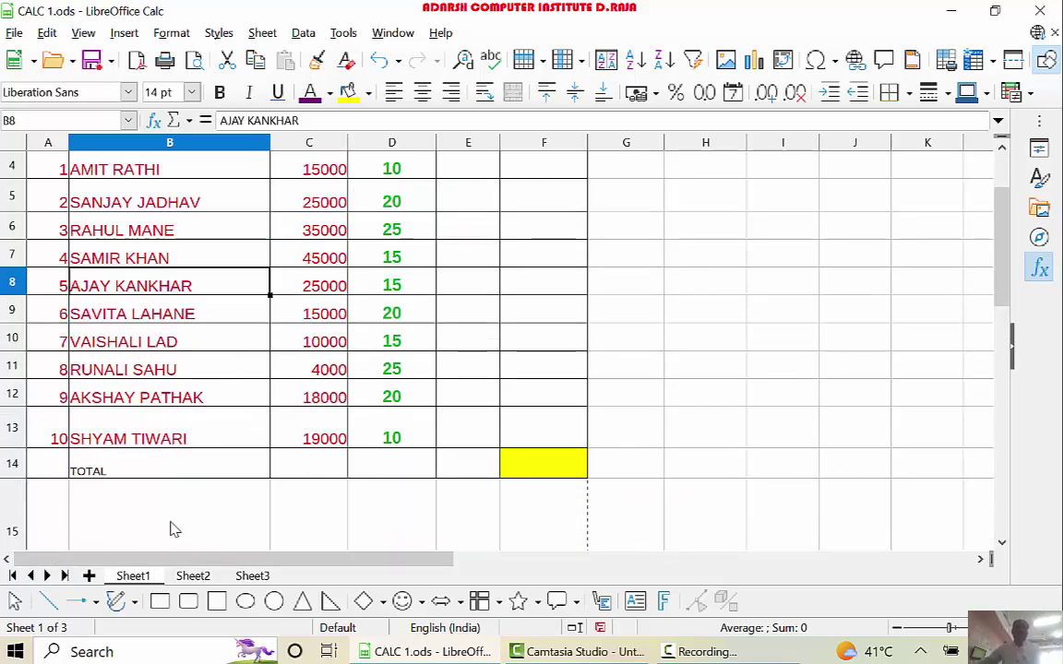
Set the font size of the TOTAL label in cell B14 to 20 pt.
left_click(96, 471)
left_click(191, 92)
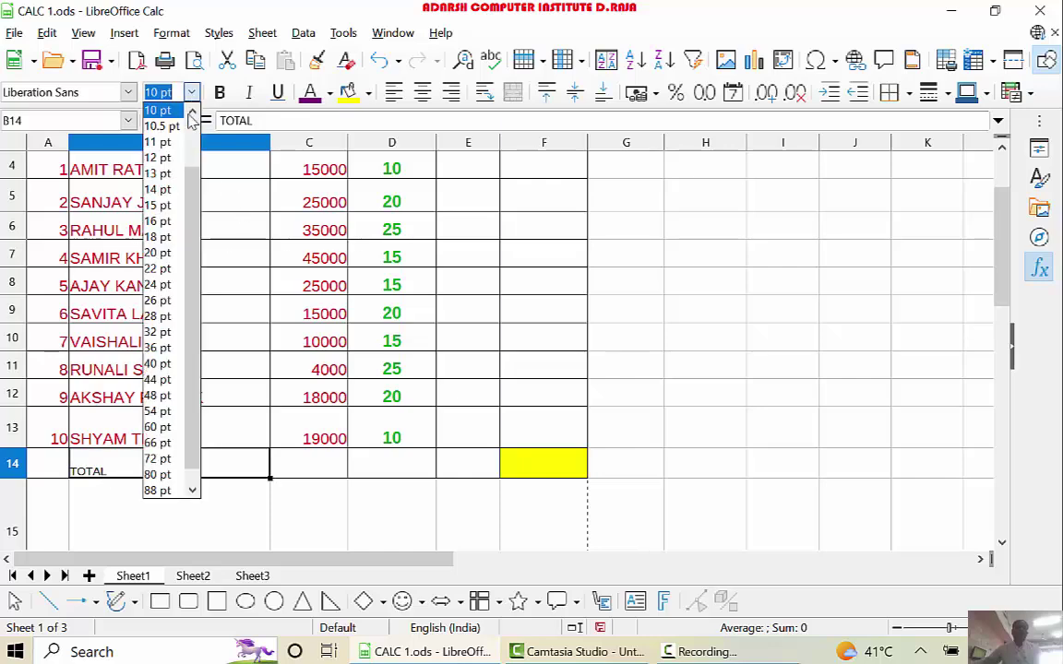
left_click(159, 252)
scroll(339, 392, "up", 1)
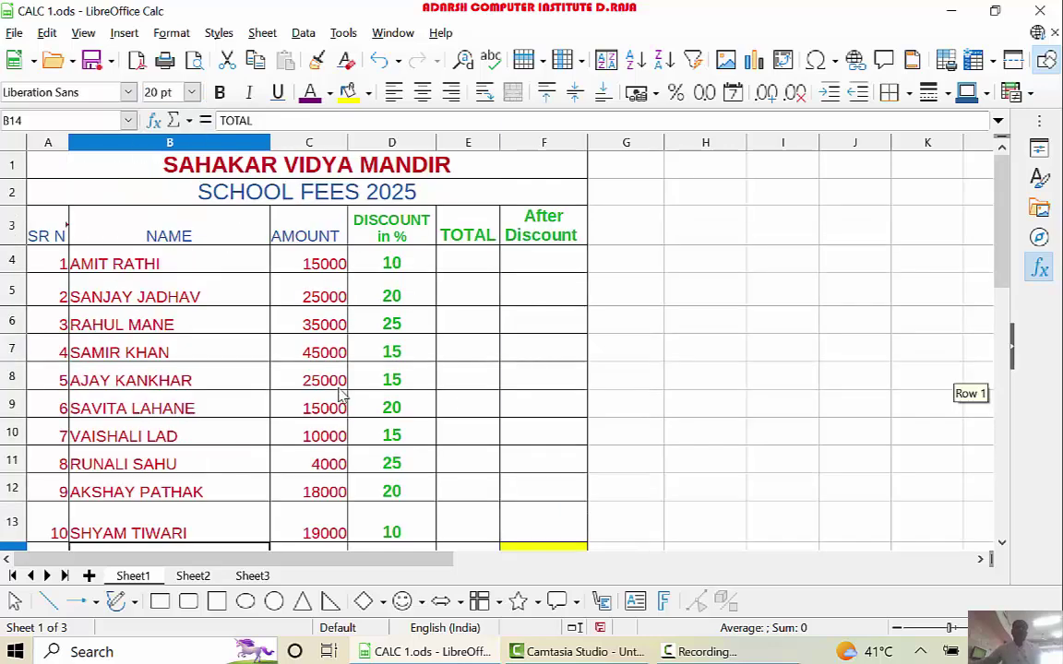
Review the students' fee amounts in column C against their discount percentages in column D and the empty TOTAL column.
left_click(287, 251)
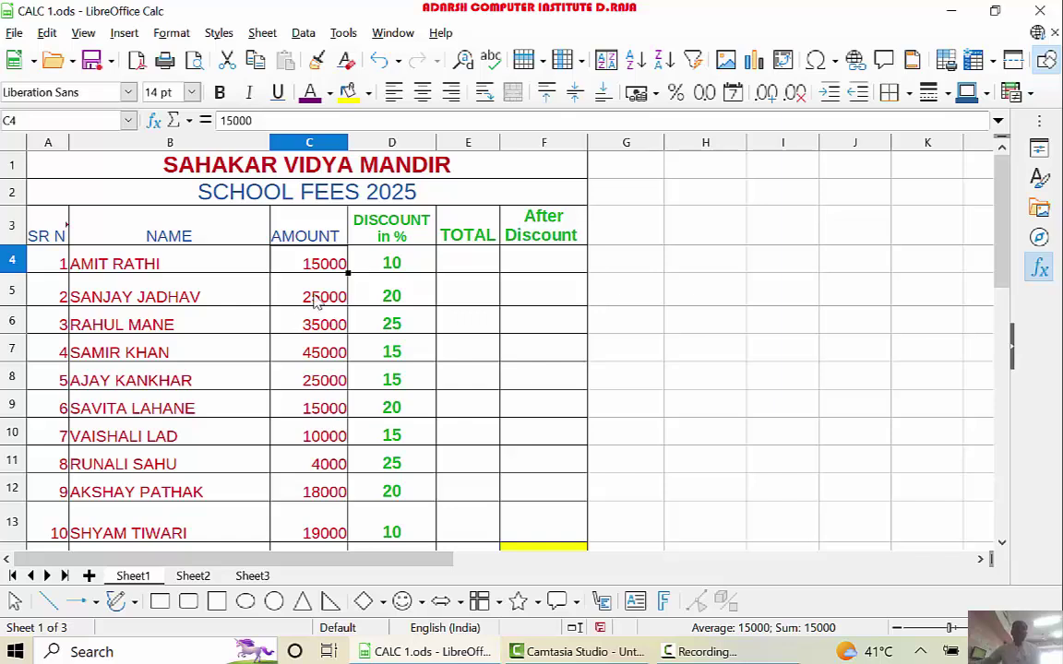
left_click(378, 267)
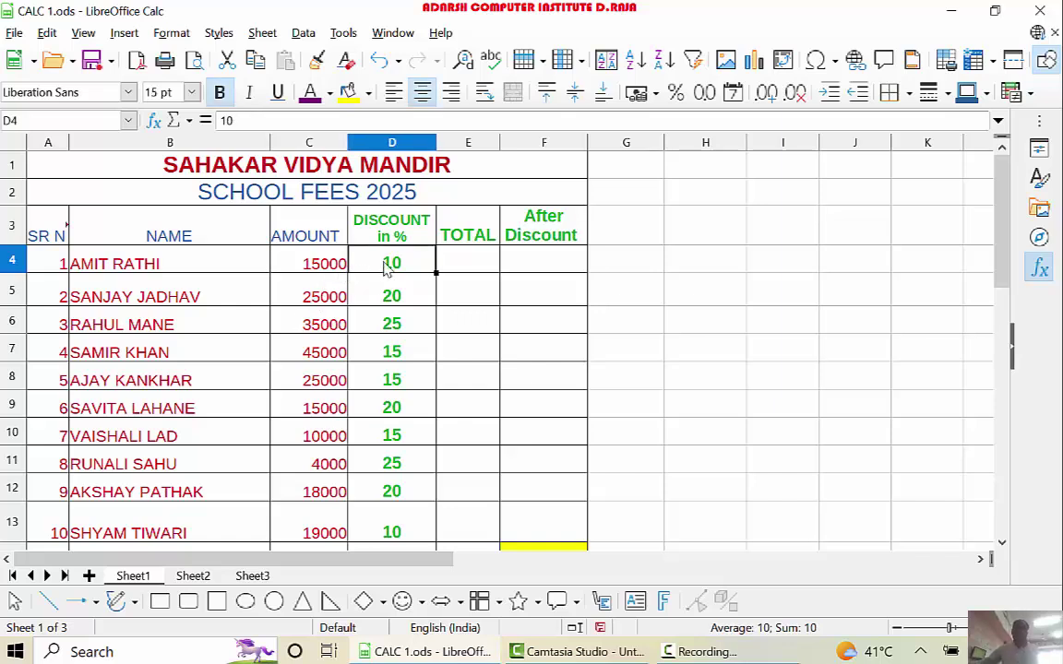
left_click(456, 270)
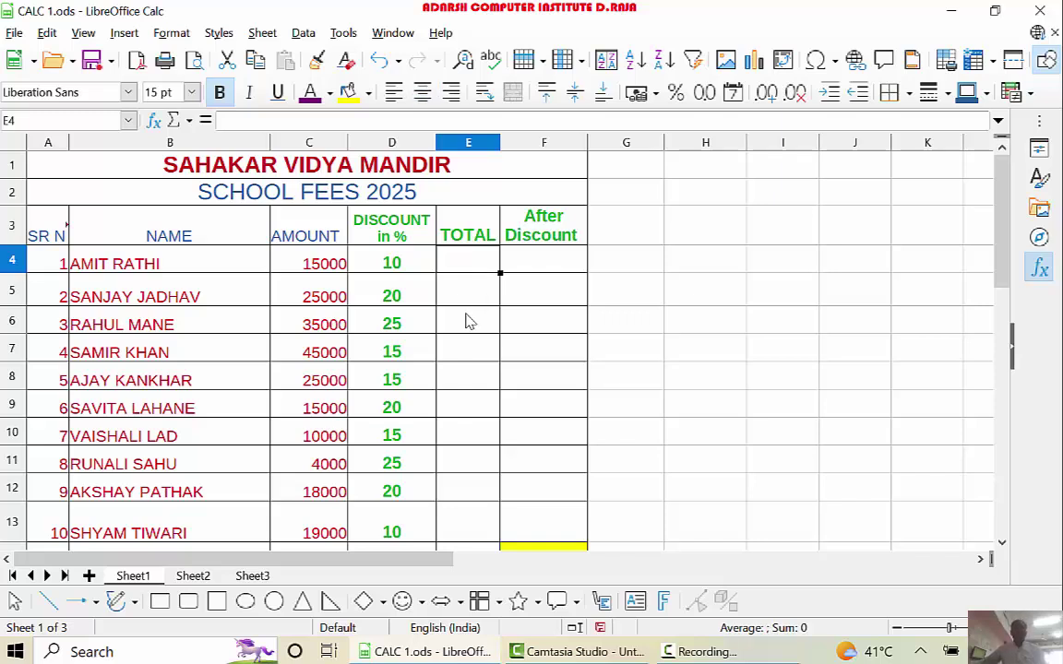
left_click(288, 258)
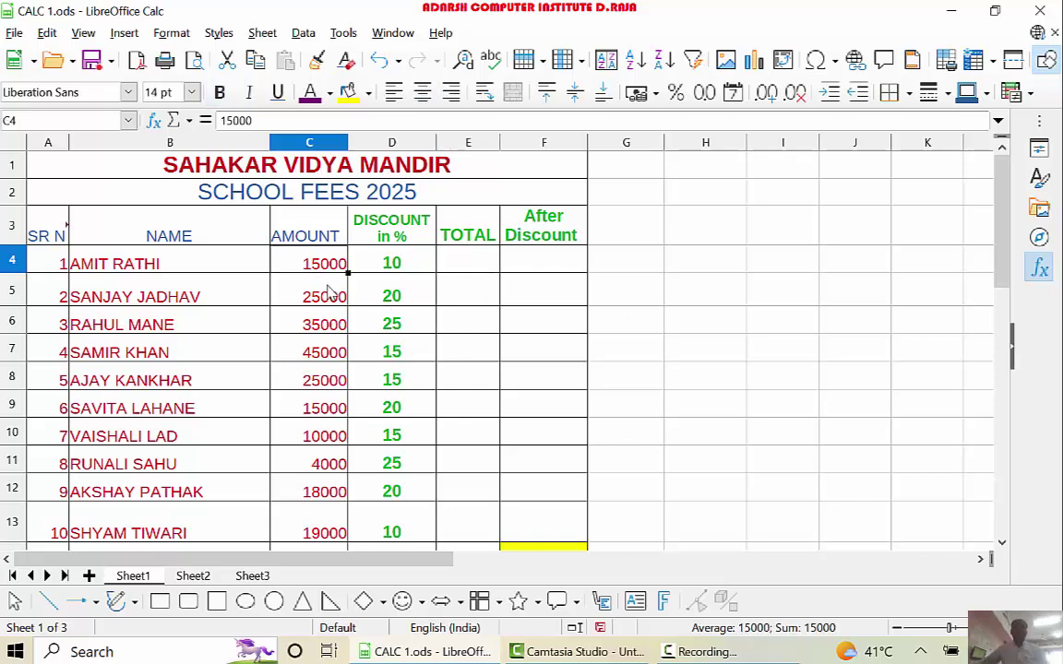
left_click(395, 265)
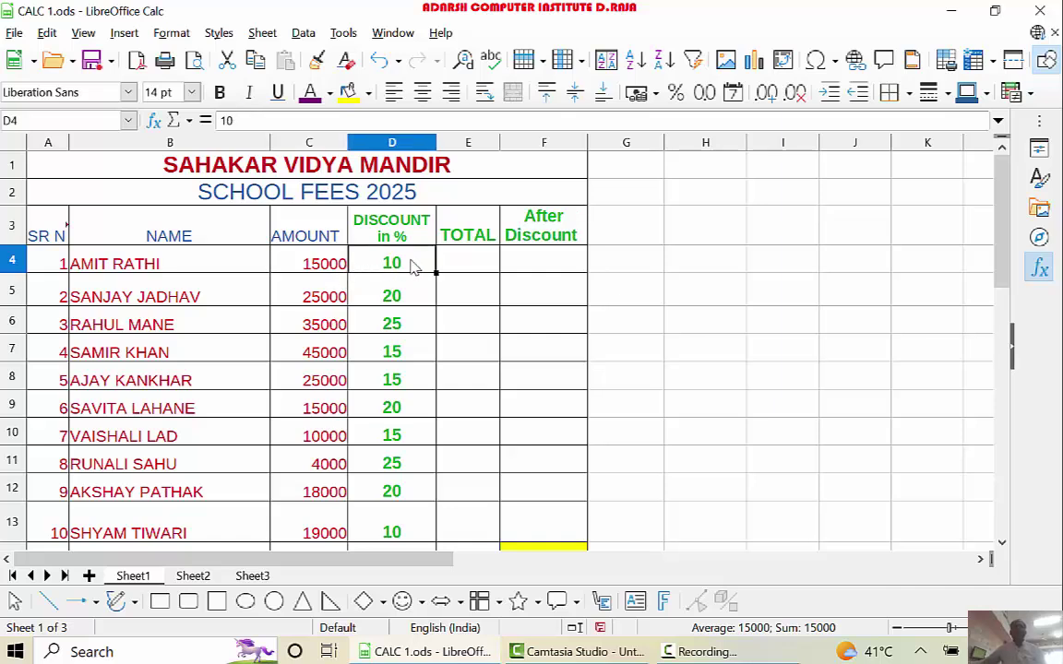
left_click(319, 297)
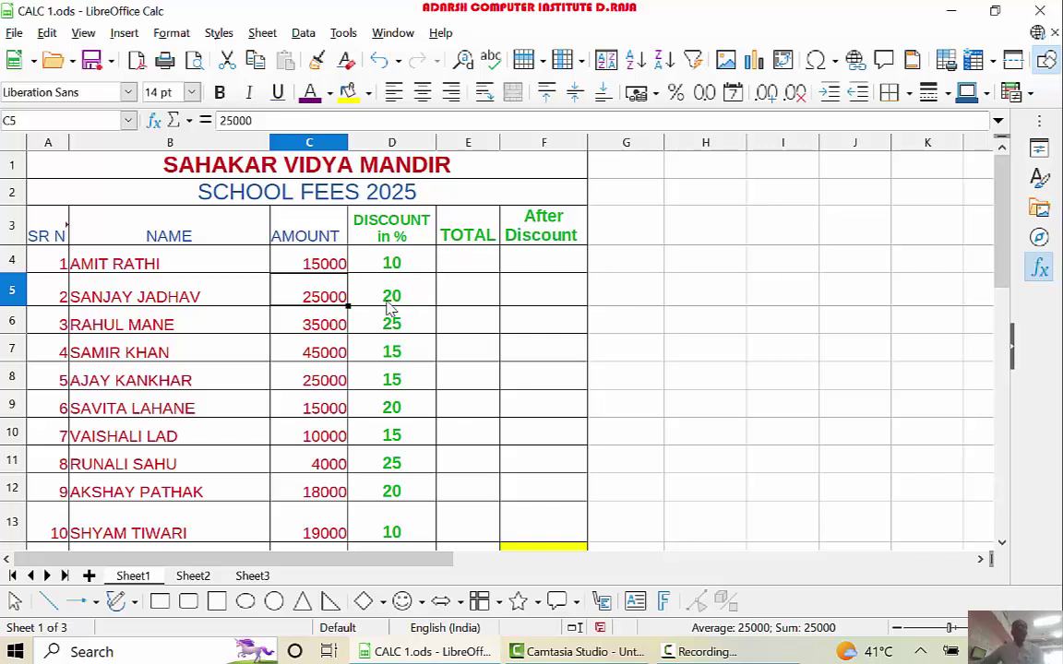
key("Tab")
key("Return")
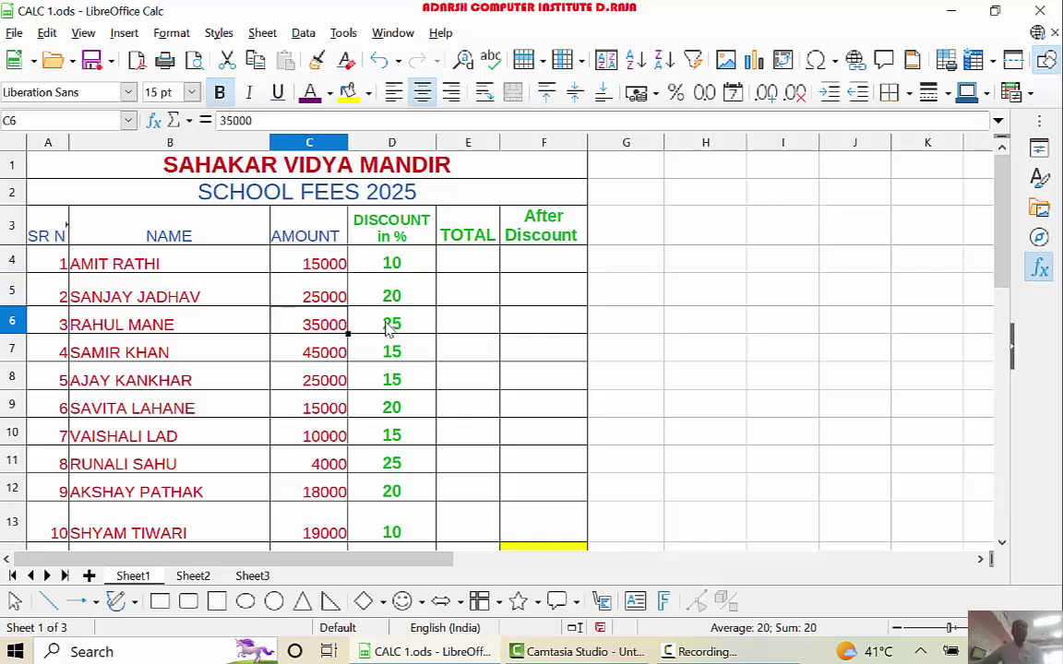
left_click(388, 327)
left_click(380, 356)
left_click(319, 389)
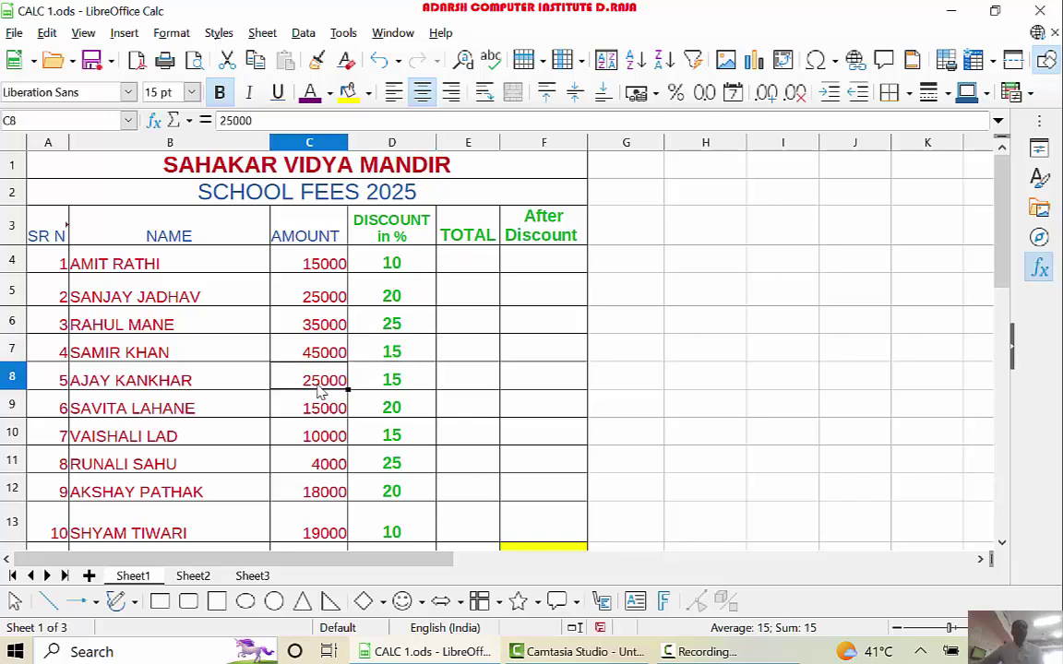
left_click(328, 436)
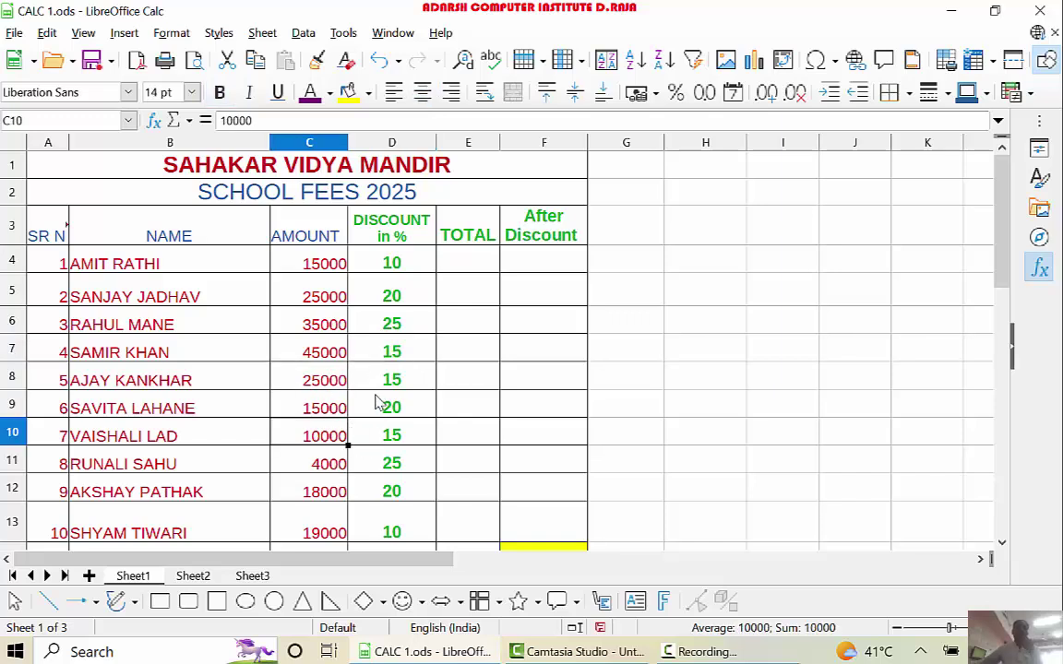
left_click(466, 275)
left_click(467, 380)
left_click(338, 494)
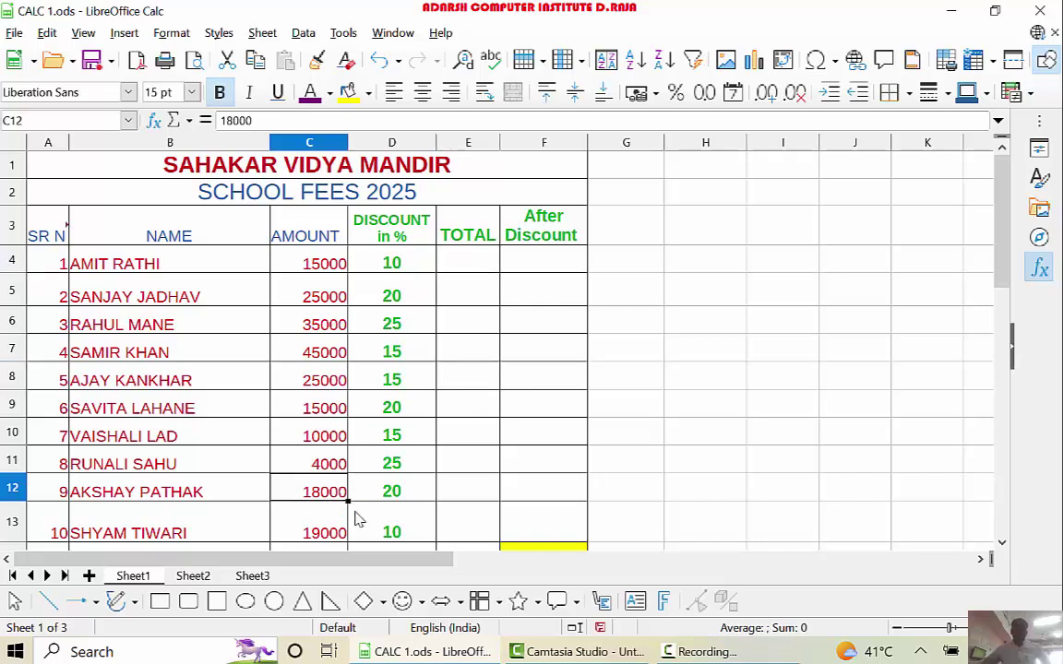
left_click(338, 266)
left_click(392, 268)
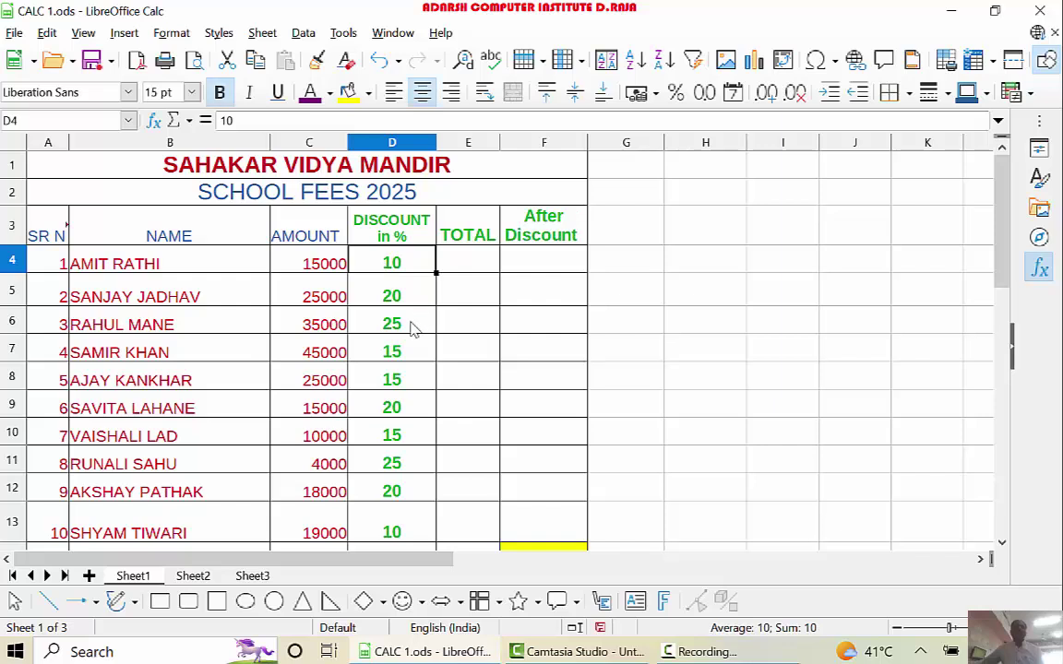
left_click(395, 354)
left_click(397, 435)
left_click(461, 268)
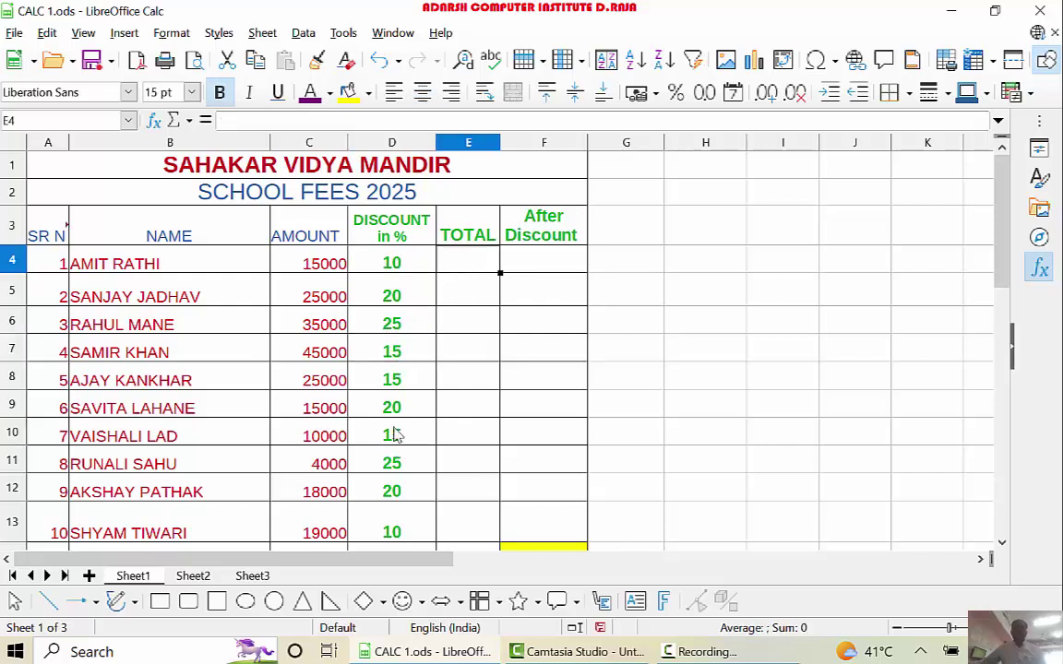
Reduce the height of row 13, the tenth student's row, to bring it closer to the other rows.
scroll(395, 427, "down", 1)
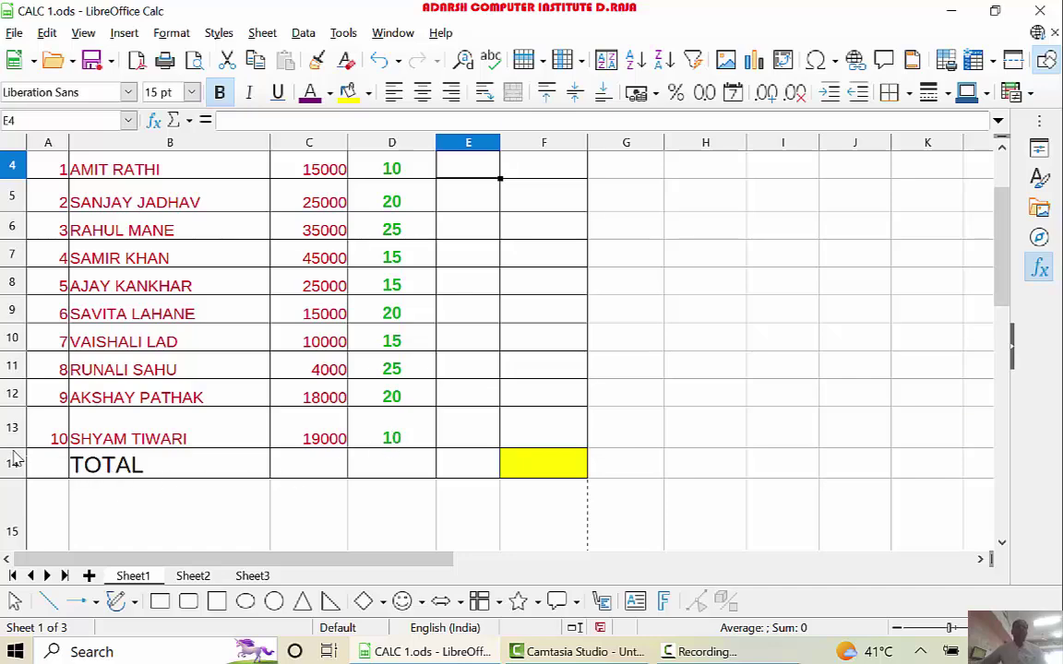
left_click_drag(13, 451, 13, 439)
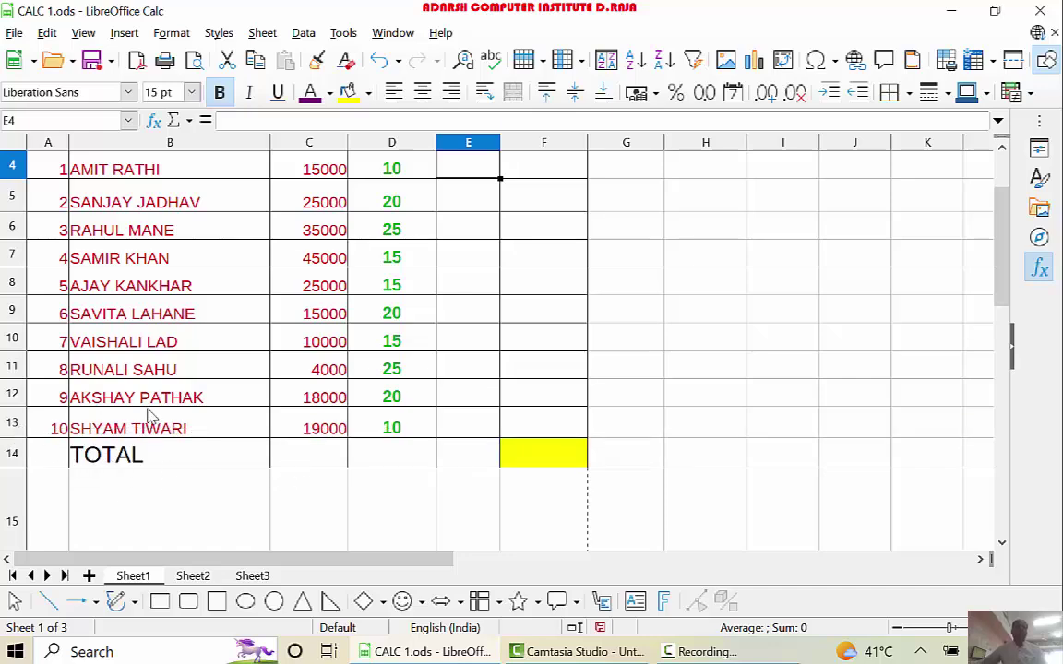
scroll(317, 385, "up", 1)
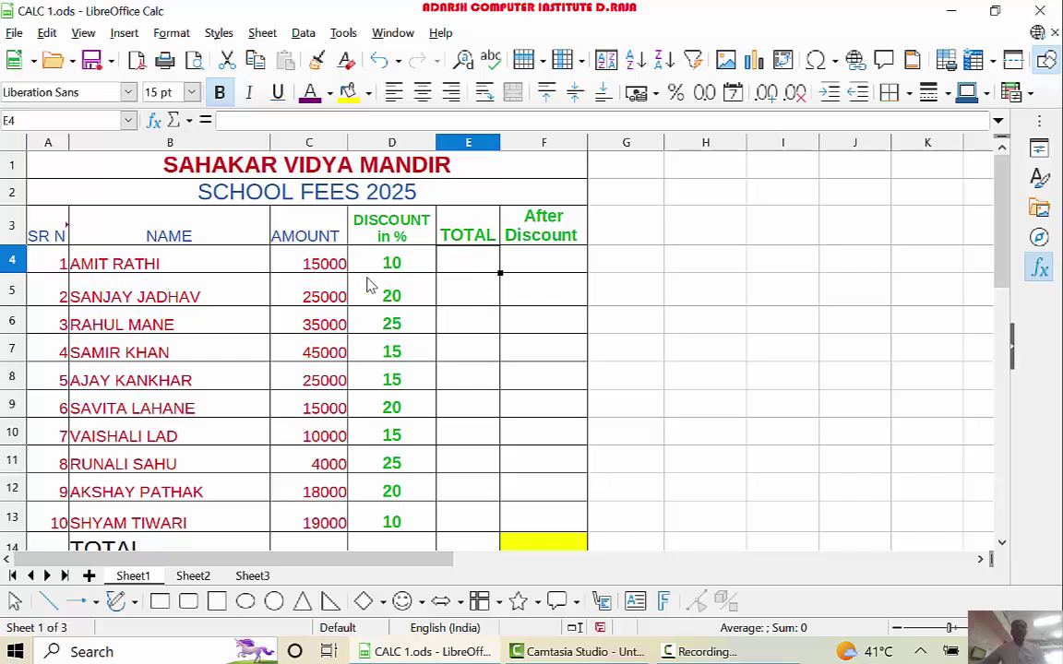
Enter the formula =C4*D4/100 in cell E4 to calculate the first student's discount amount.
left_click(314, 267)
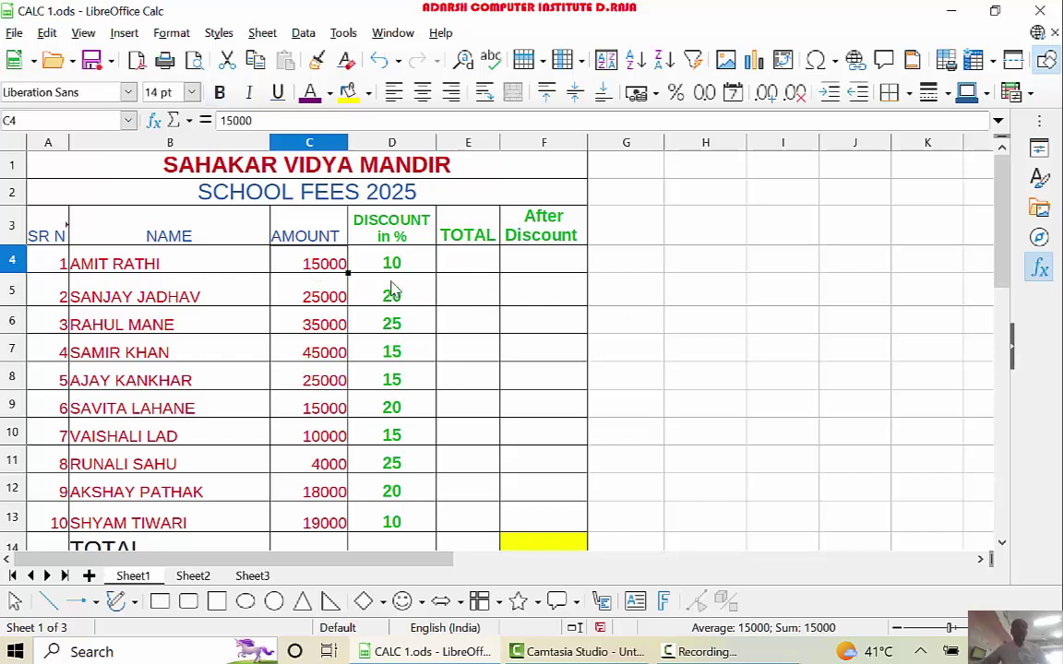
left_click(358, 262)
left_click(463, 266)
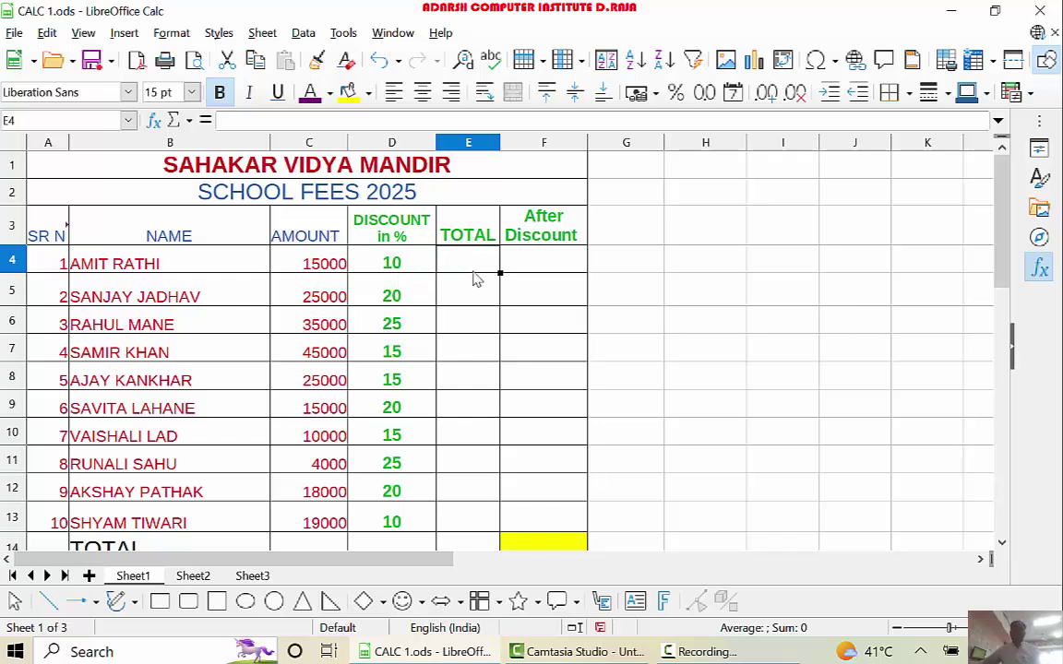
type("=")
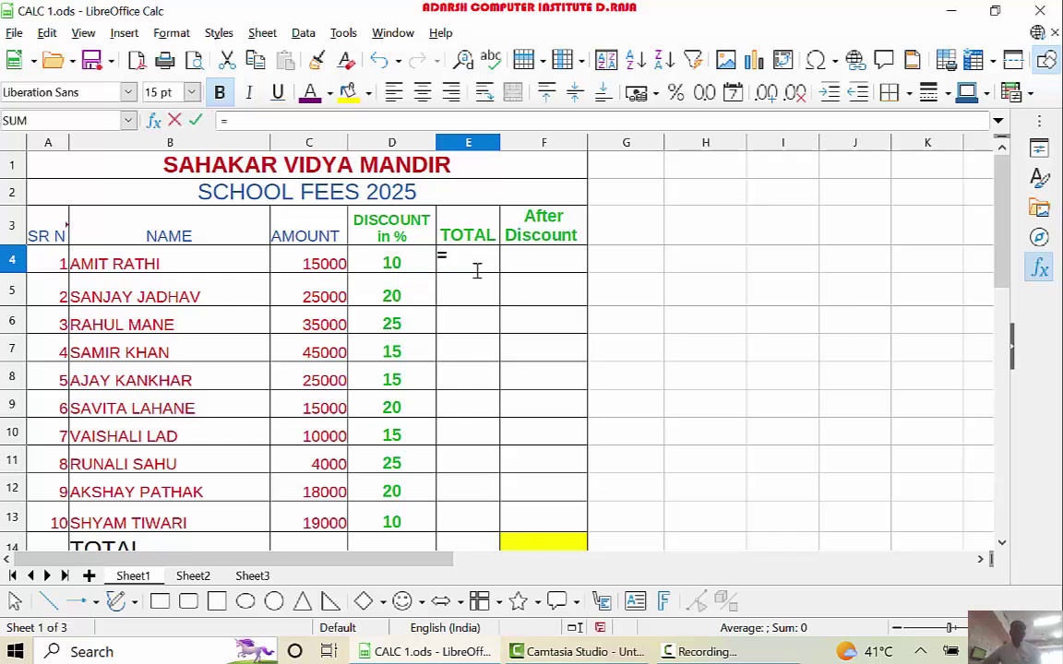
left_click(316, 267)
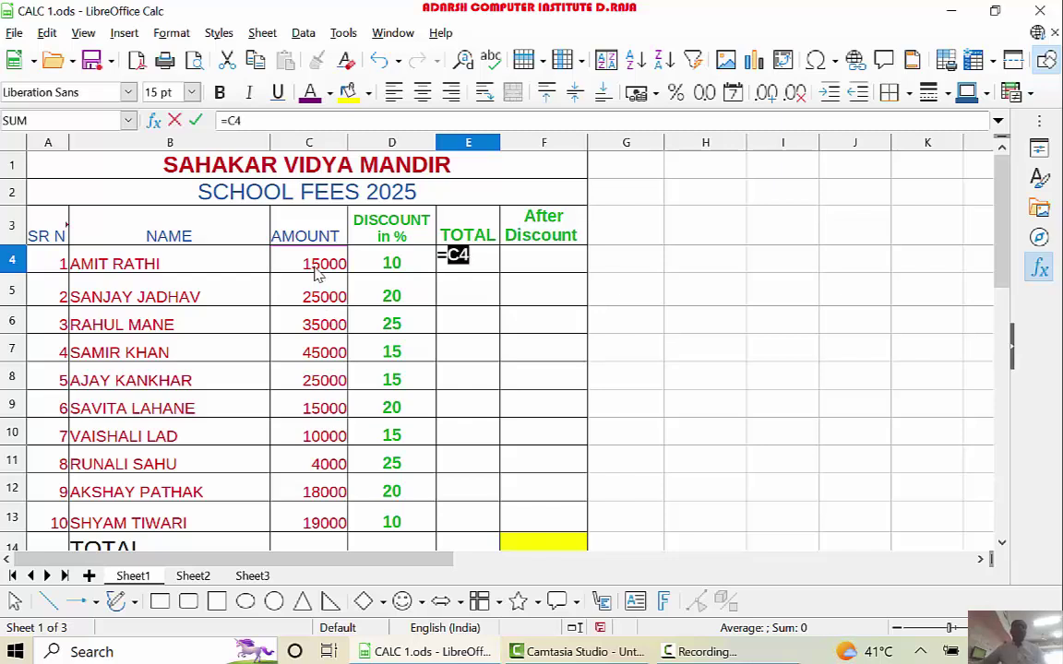
type("*")
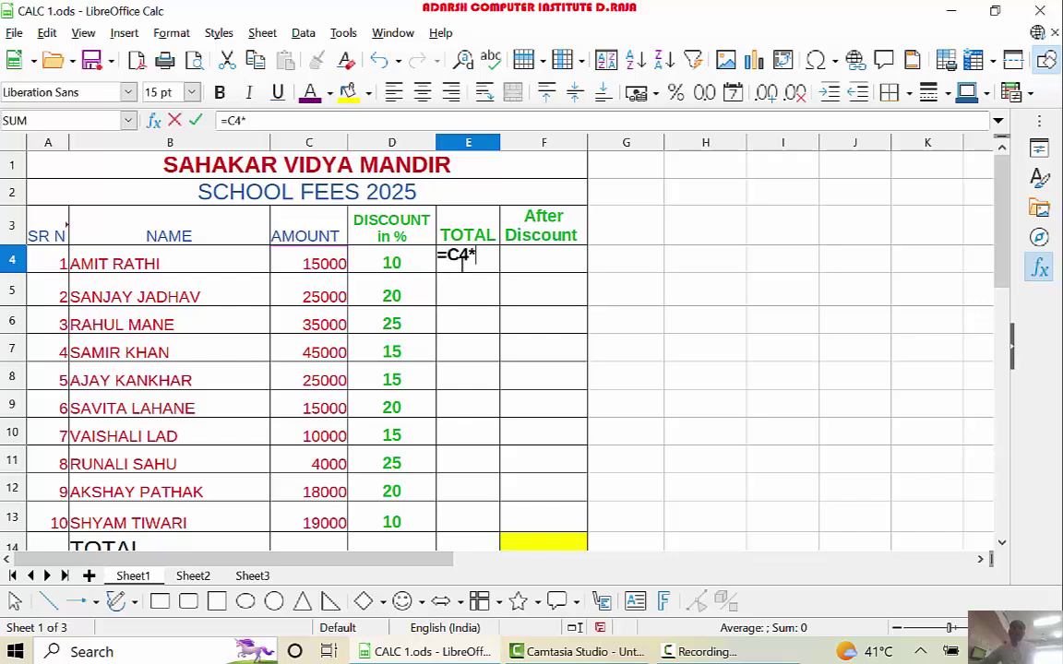
left_click(409, 268)
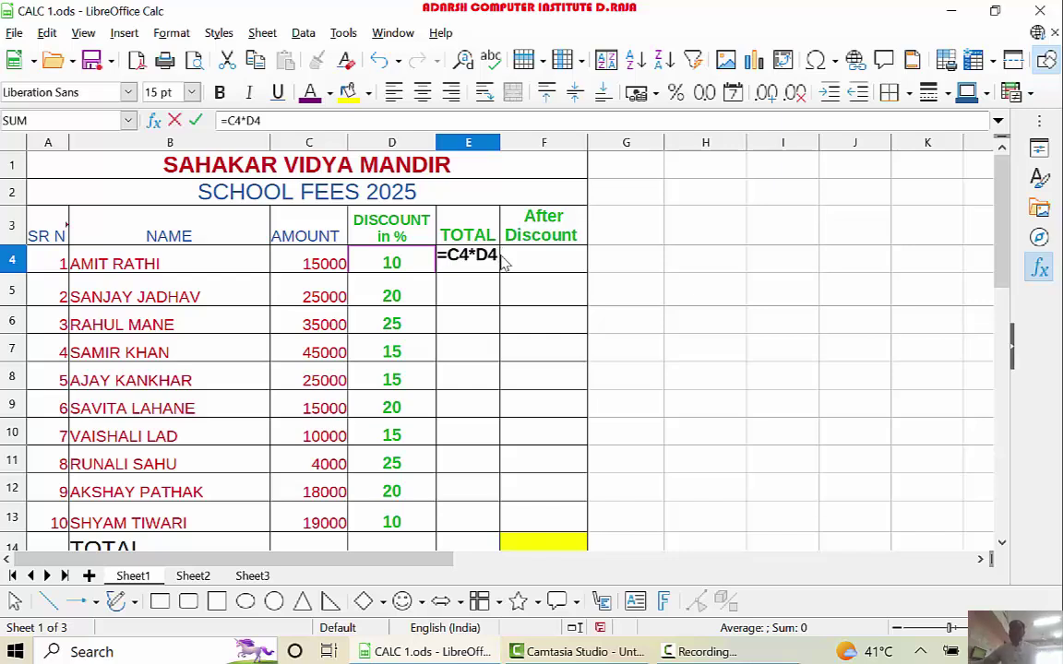
type("100")
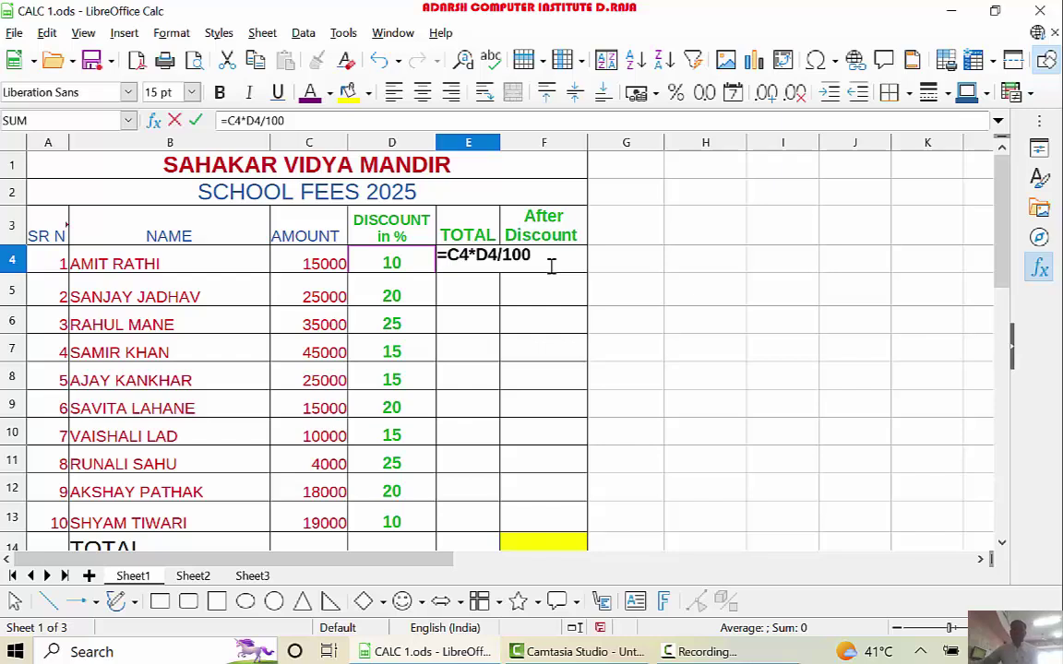
key("Return")
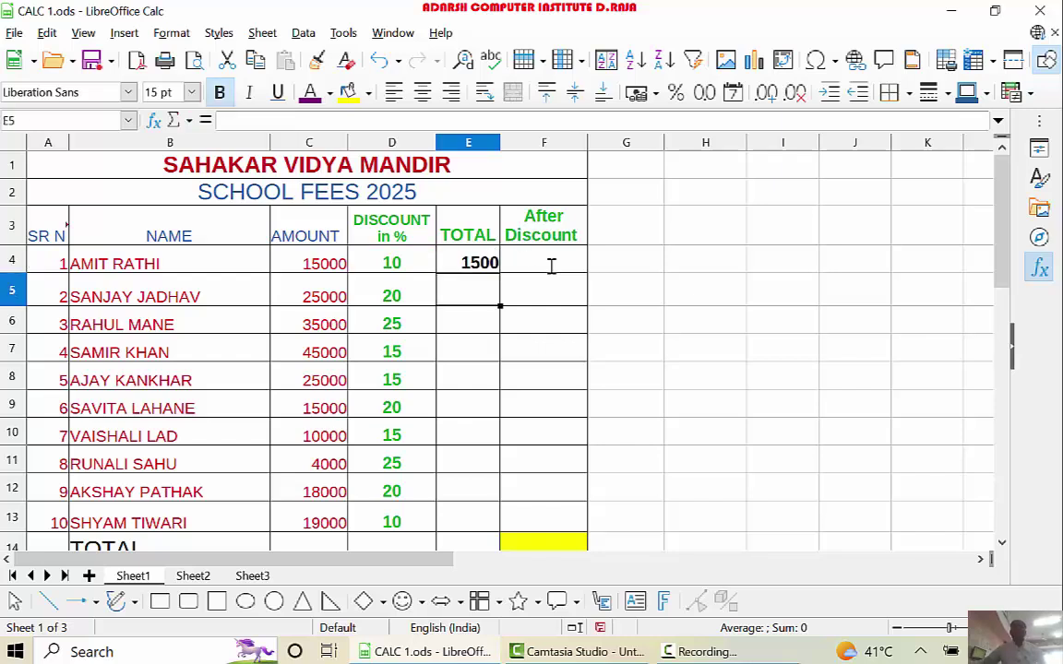
Fill the discount formula from cell E4 down through E13 for the remaining students.
left_click(467, 274)
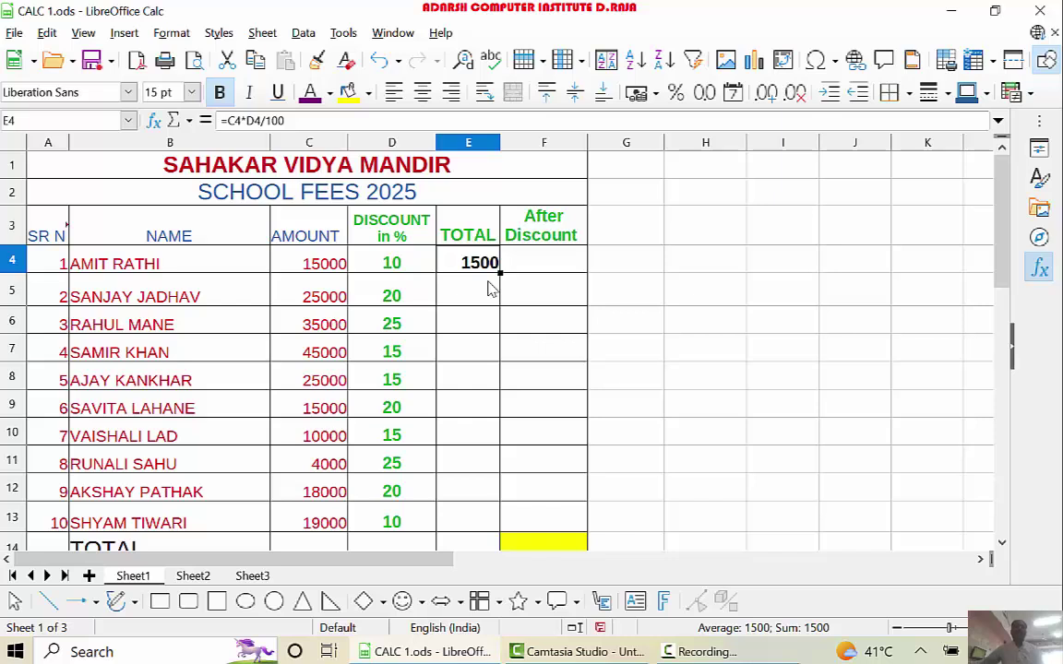
key("Down")
key("Down")
key("Down")
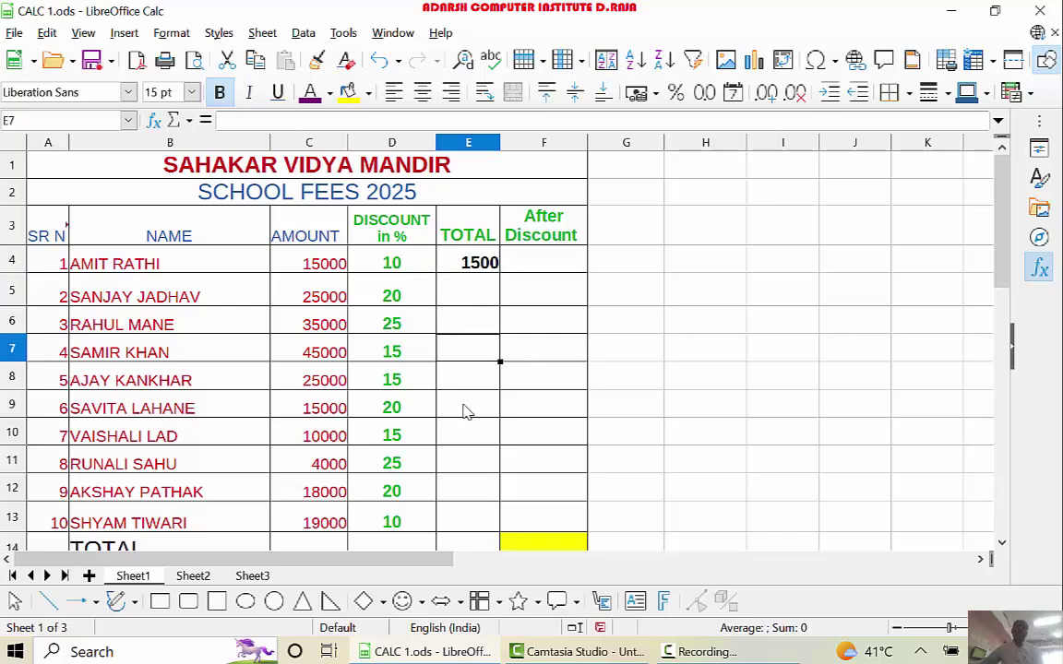
left_click(466, 410)
left_click(463, 387)
left_click(477, 296)
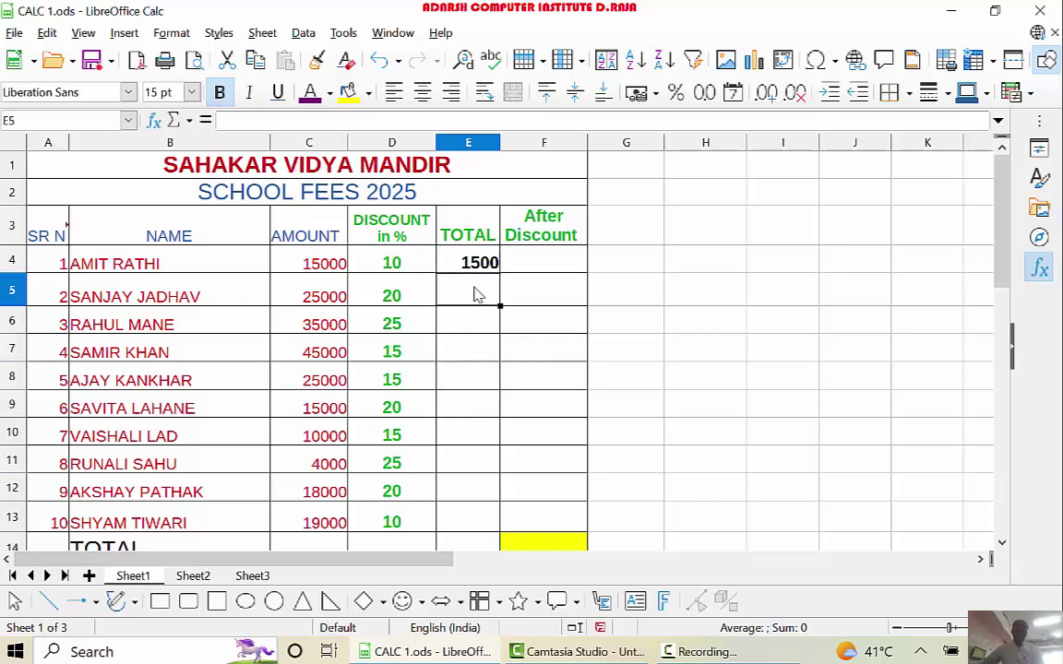
left_click(477, 268)
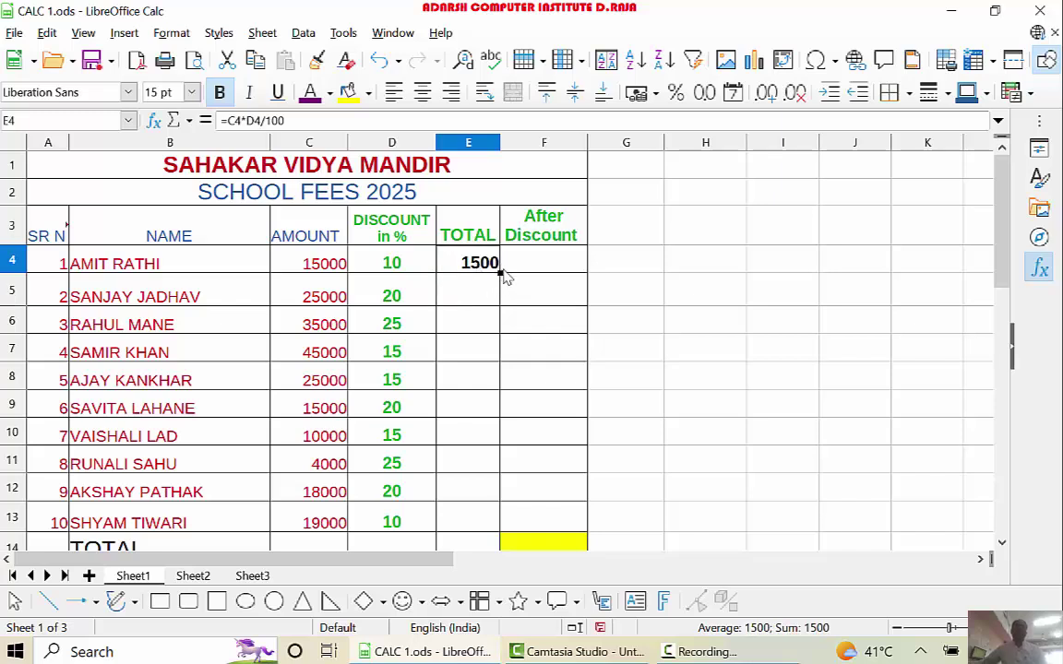
left_click_drag(500, 273, 498, 522)
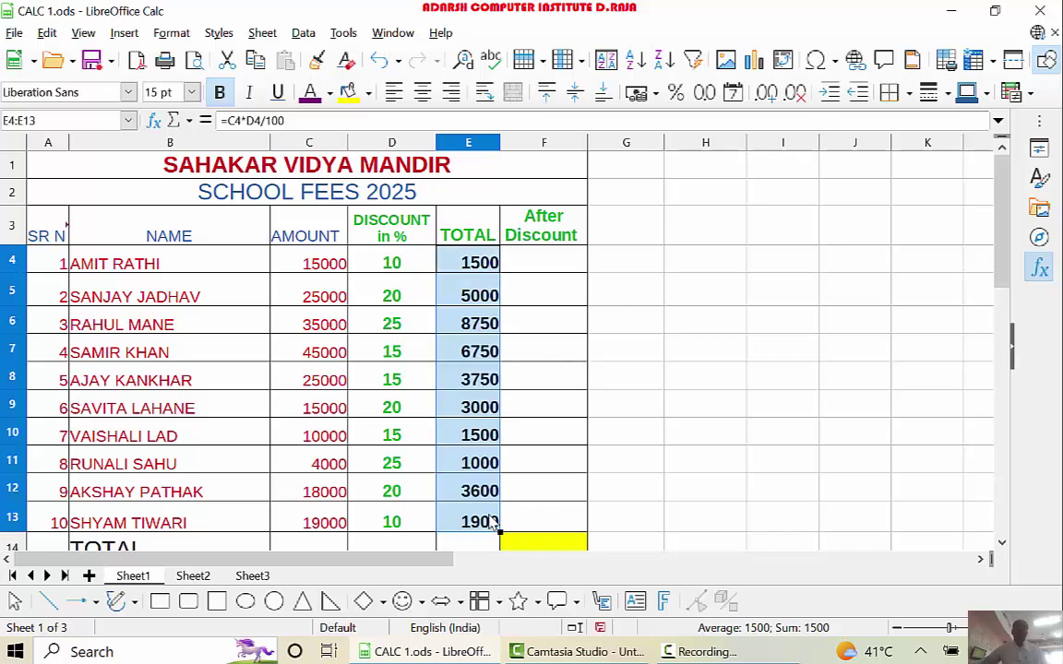
Check the copied discount formulas in rows 5 and 6 against each student's amount and discount percentage.
left_click(459, 301)
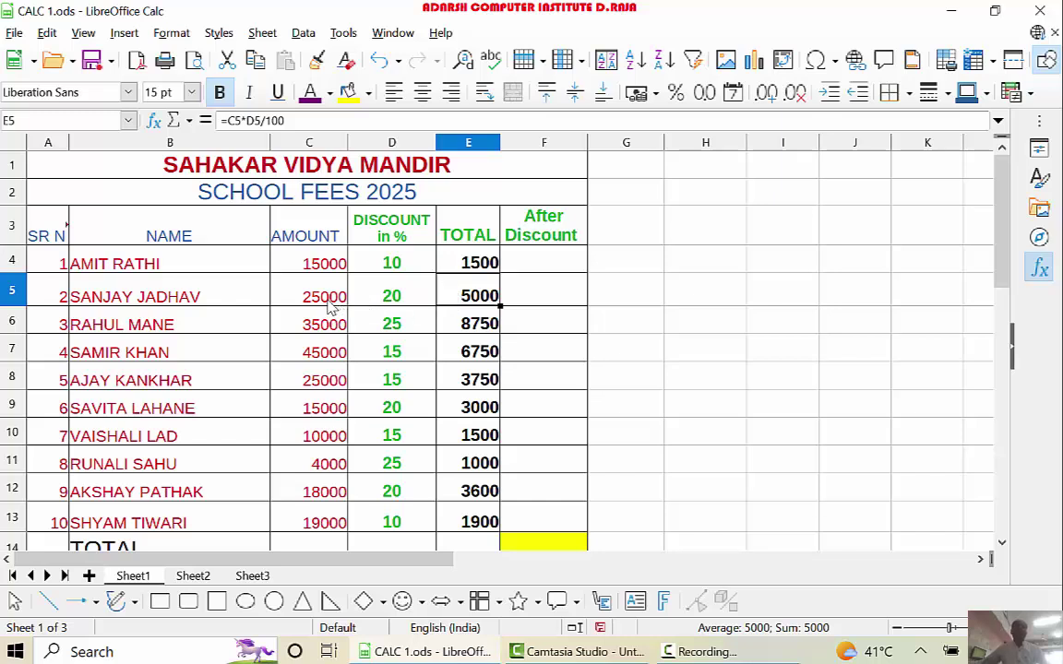
left_click(301, 284)
left_click(387, 304)
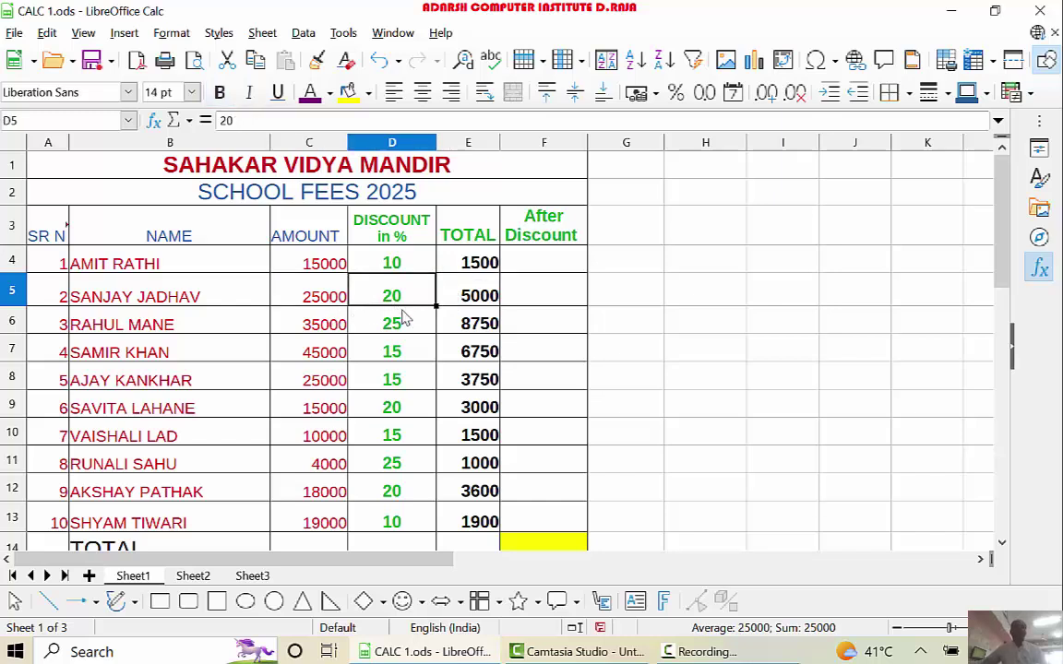
left_click(457, 293)
left_click(334, 334)
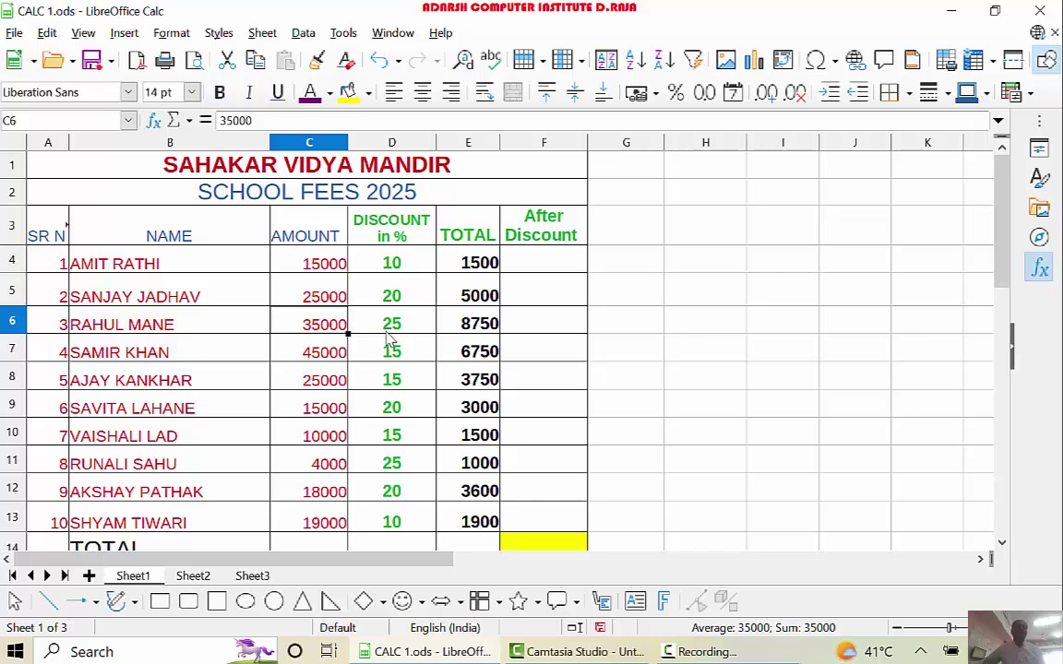
left_click(414, 334)
left_click(492, 330)
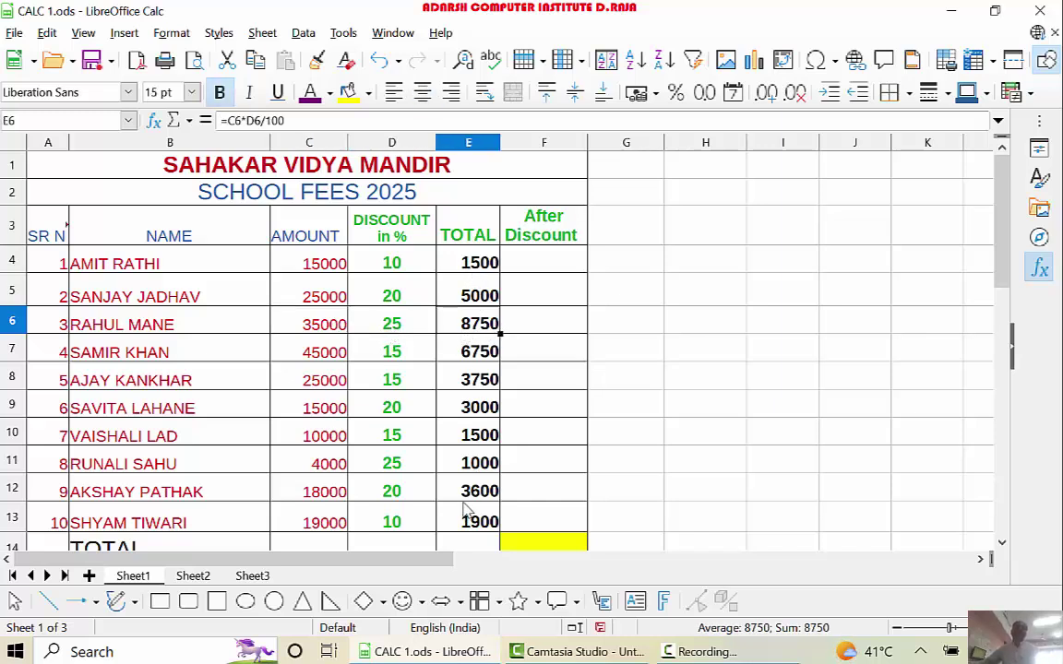
scroll(451, 452, "down", 1)
scroll(432, 438, "up", 1)
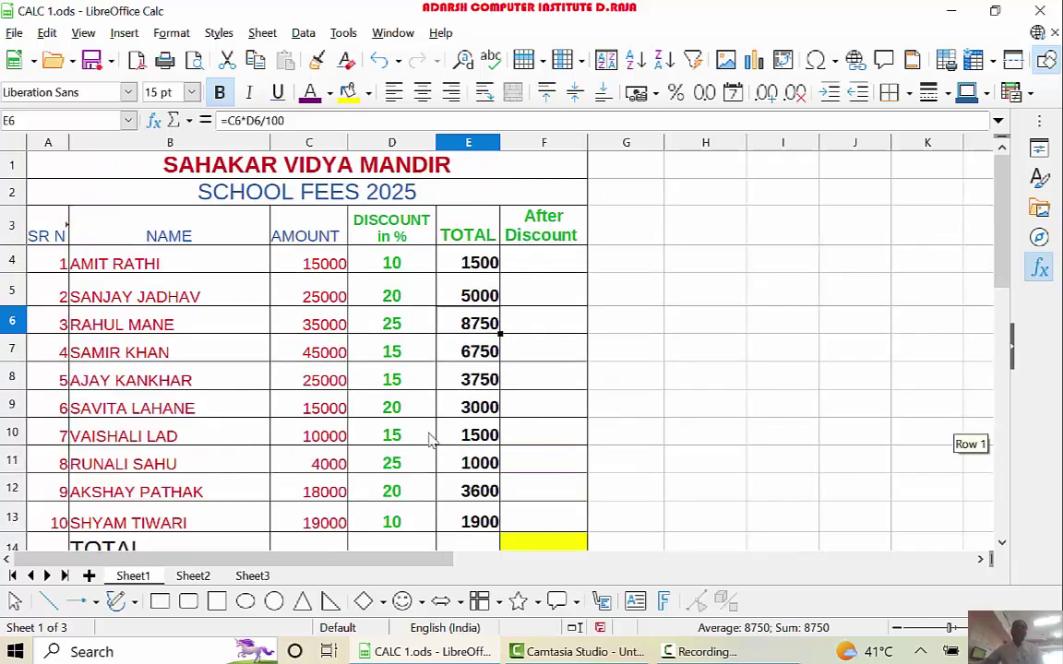
Enter the formula =C4-E4 in cell F4 to calculate the first student's fee after discount.
left_click(543, 262)
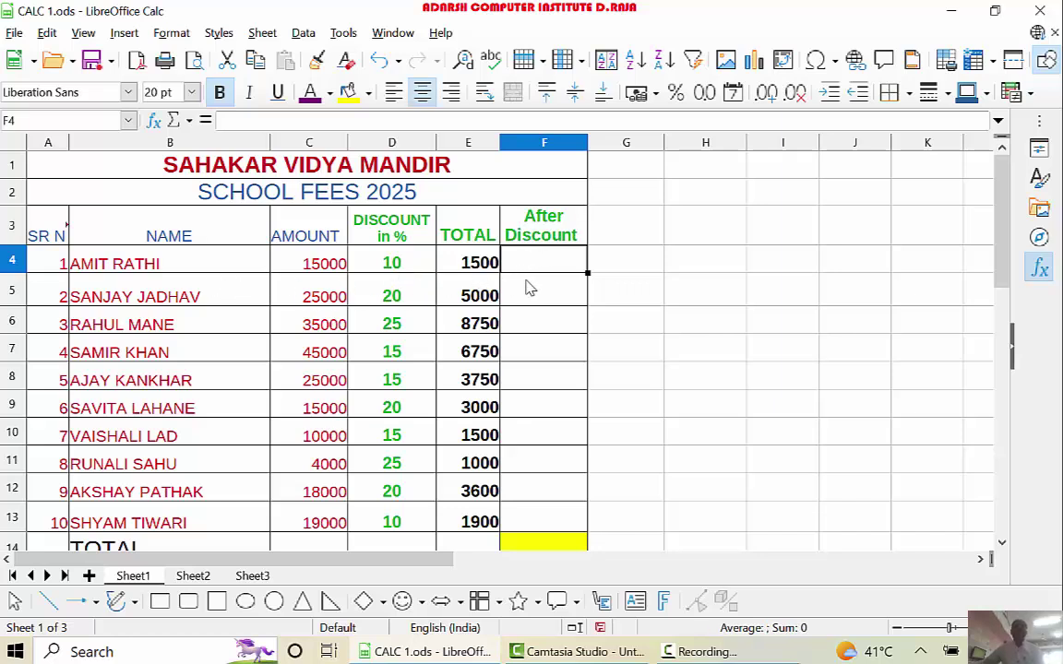
left_click(302, 255)
left_click(360, 246)
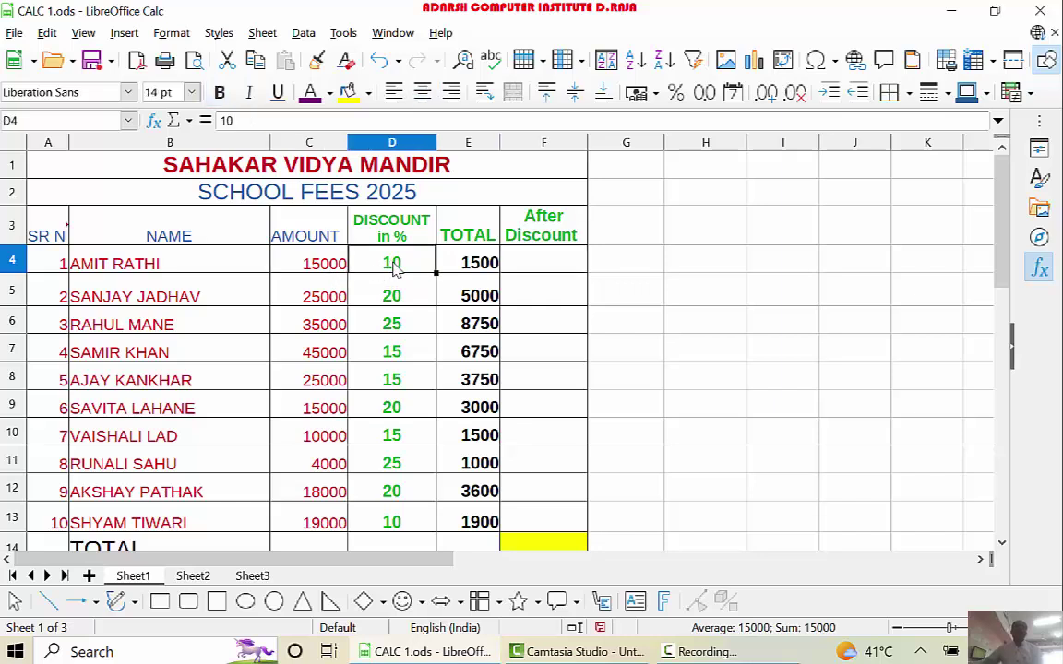
left_click(468, 275)
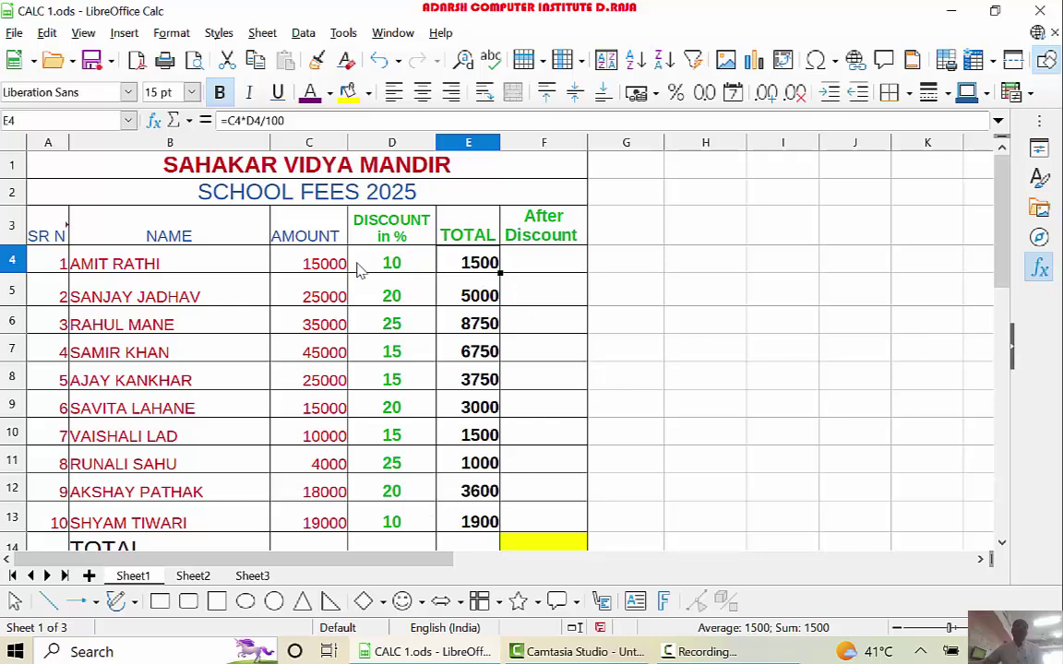
left_click(539, 272)
type("=")
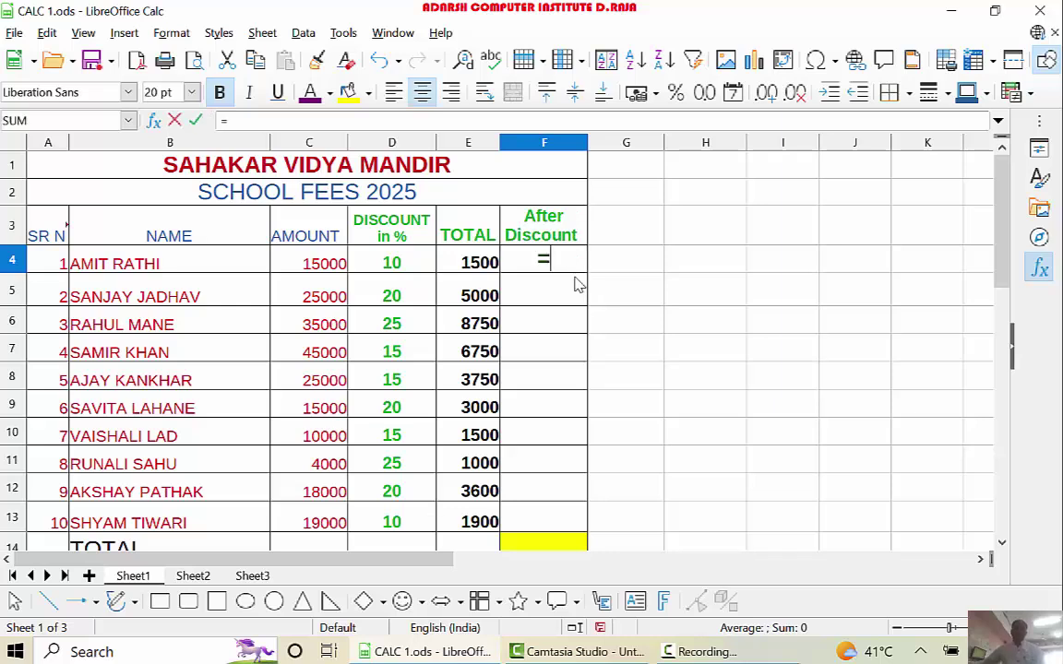
left_click(325, 266)
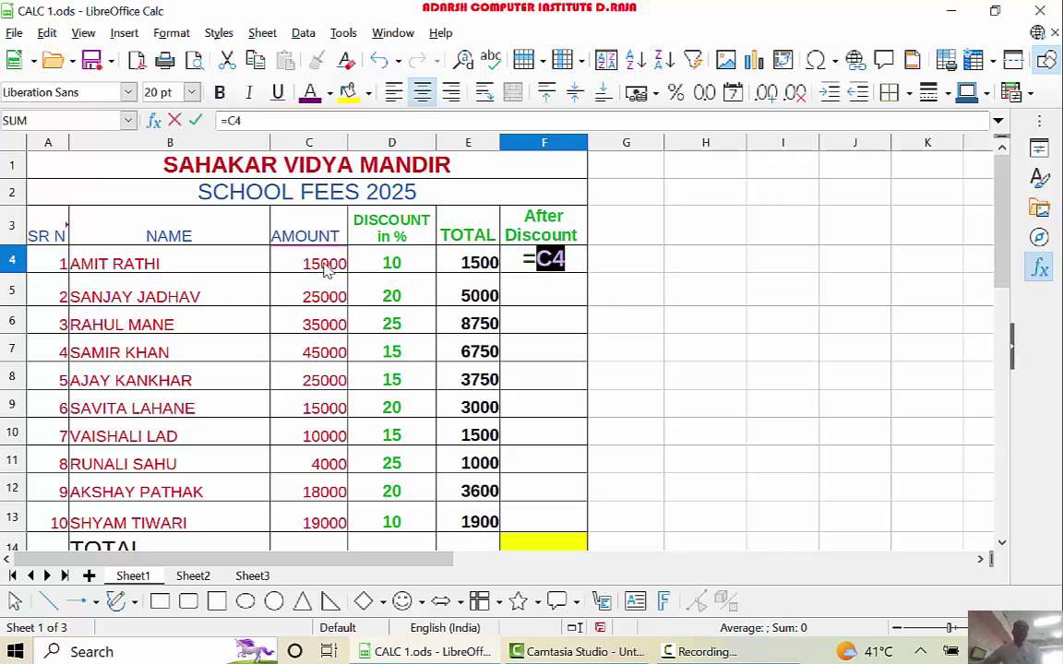
left_click(568, 263)
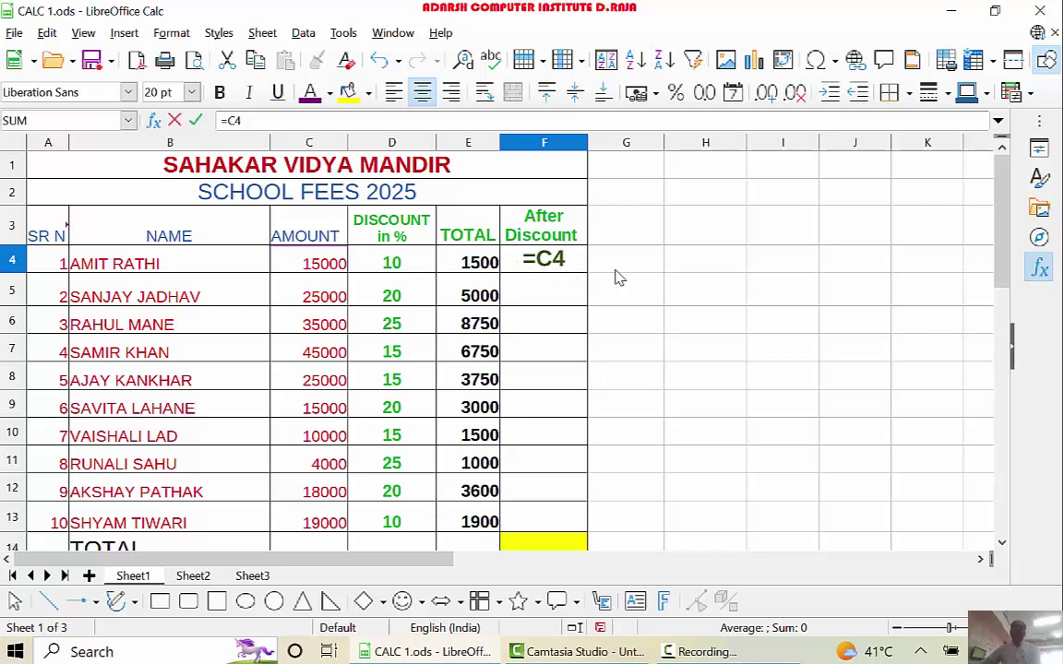
type("-")
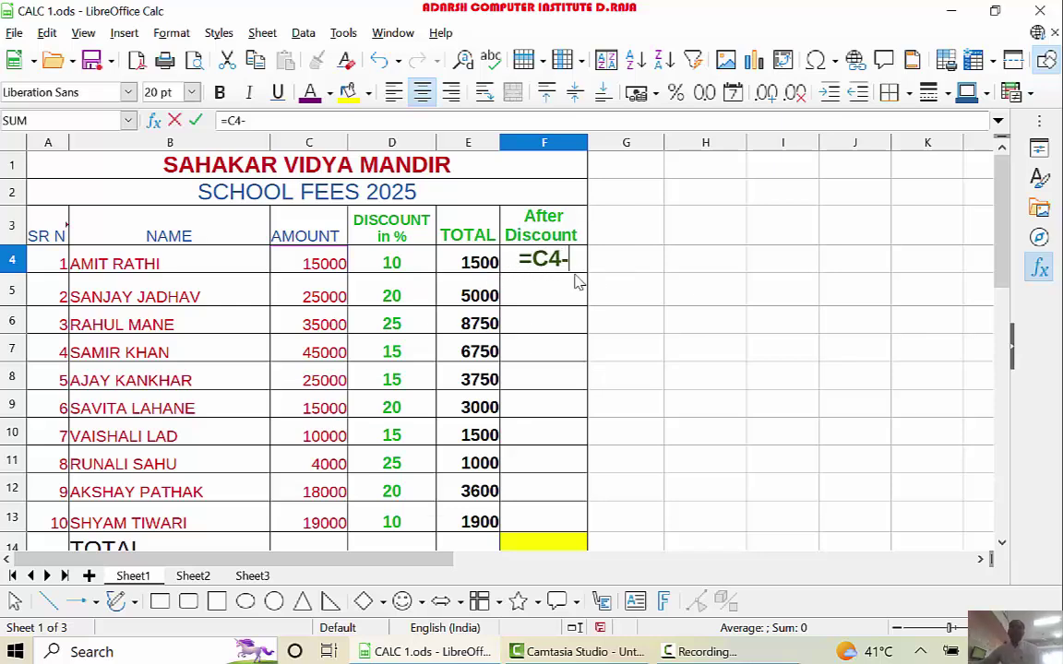
left_click(466, 273)
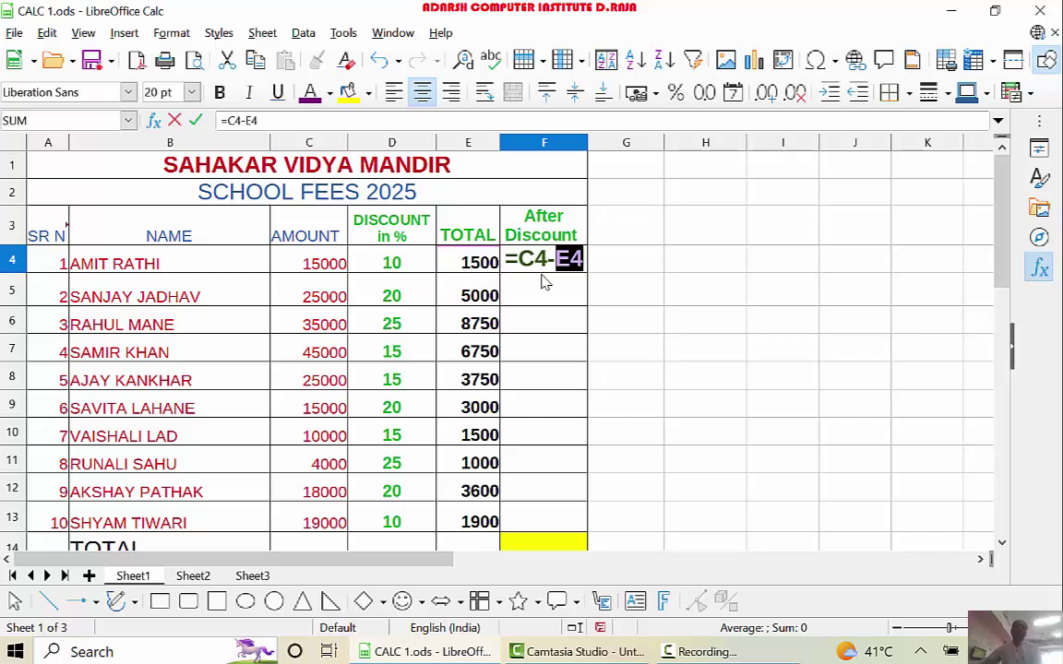
left_click(583, 267)
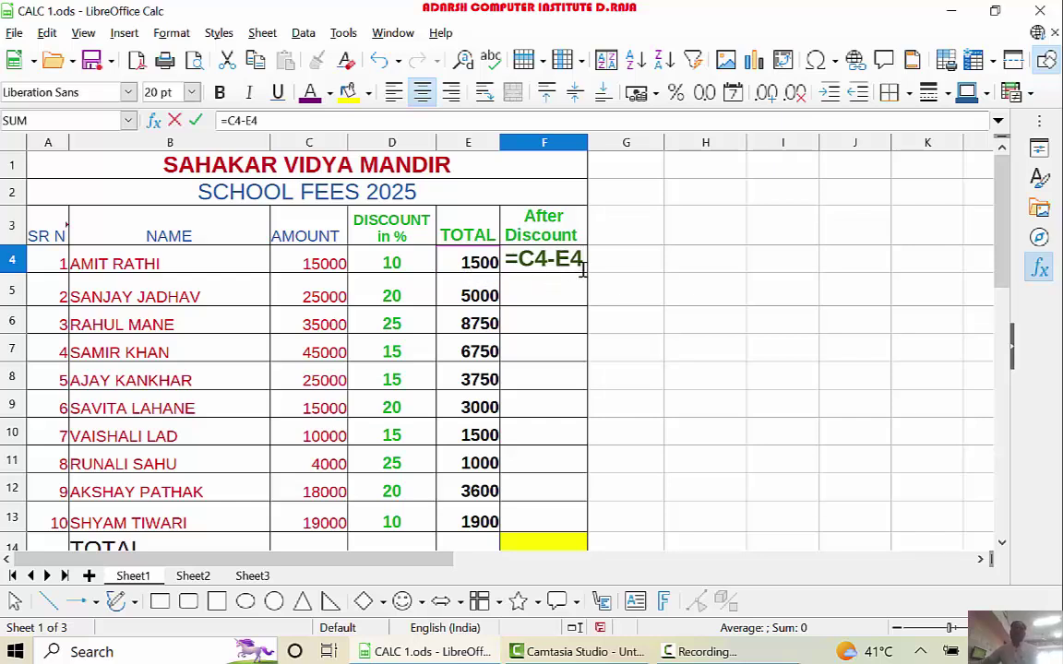
key("Return")
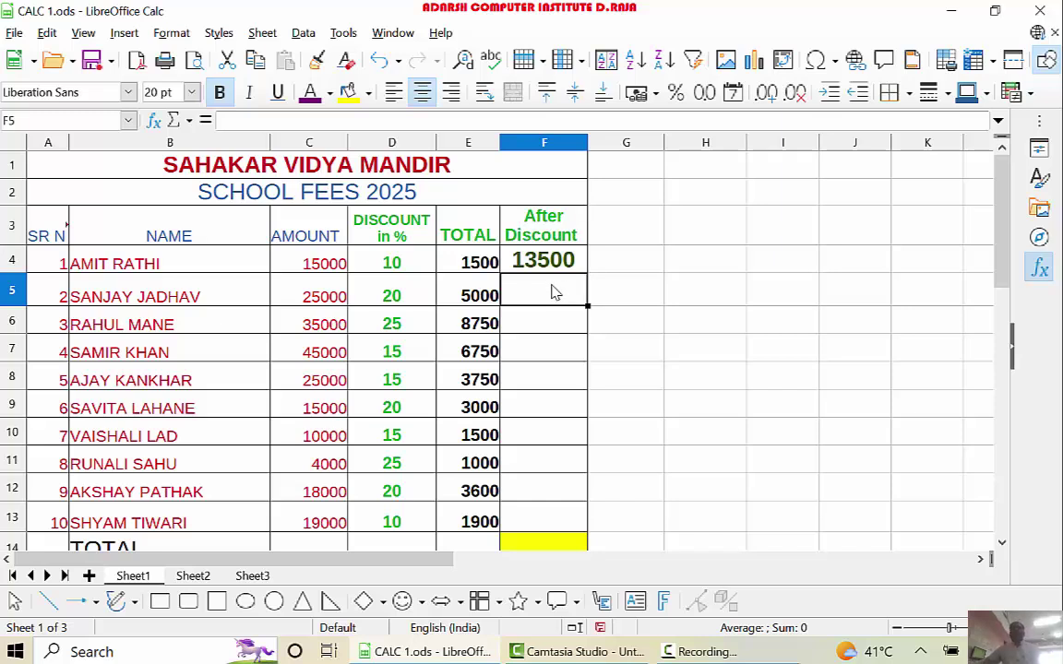
Fill the After Discount formula from cell F4 down through F13 for the remaining students.
left_click(552, 262)
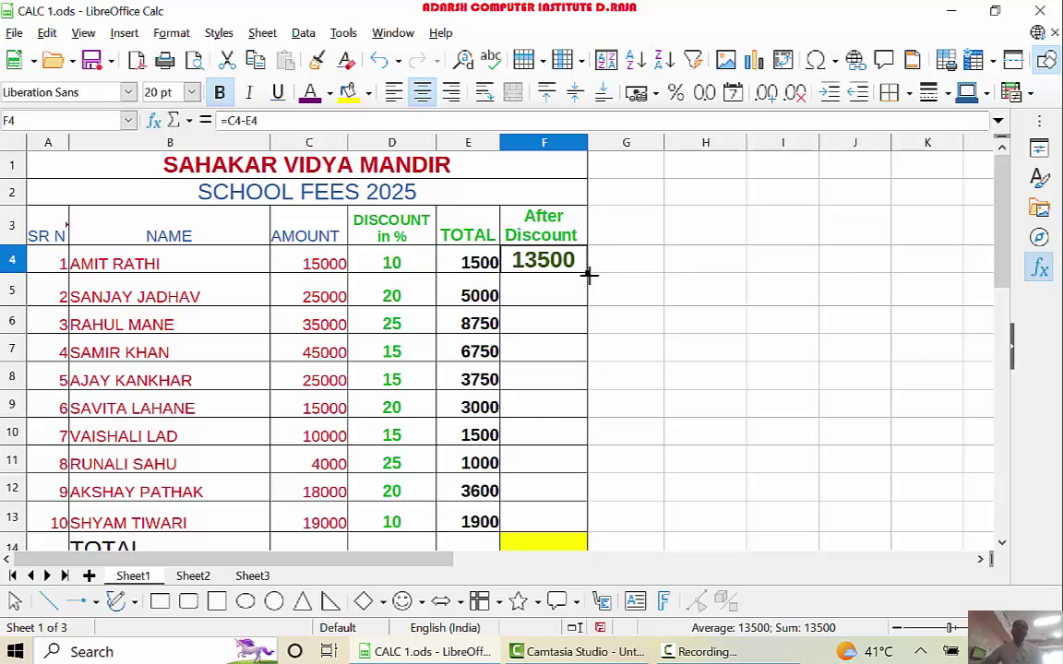
left_click_drag(587, 275, 577, 512)
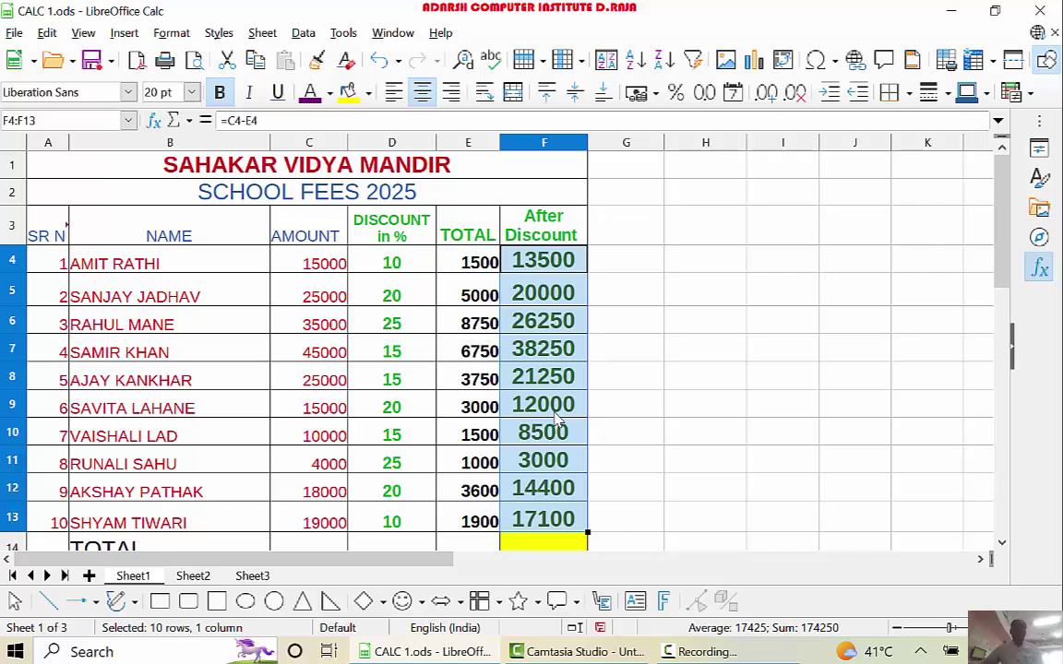
left_click(557, 426)
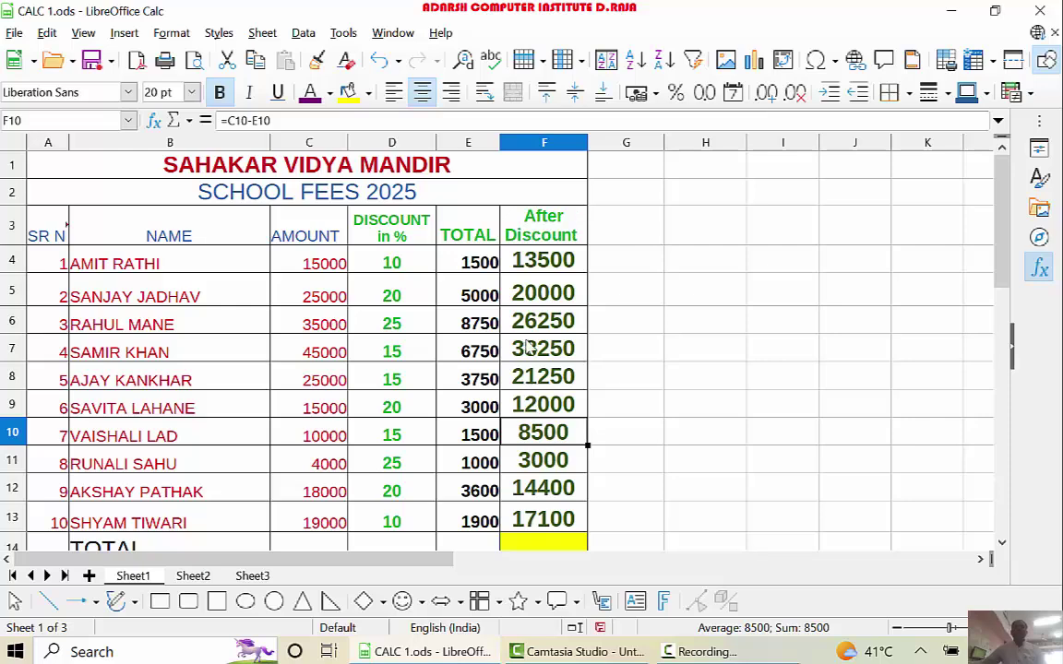
scroll(549, 445, "down", 1)
scroll(481, 429, "up", 1)
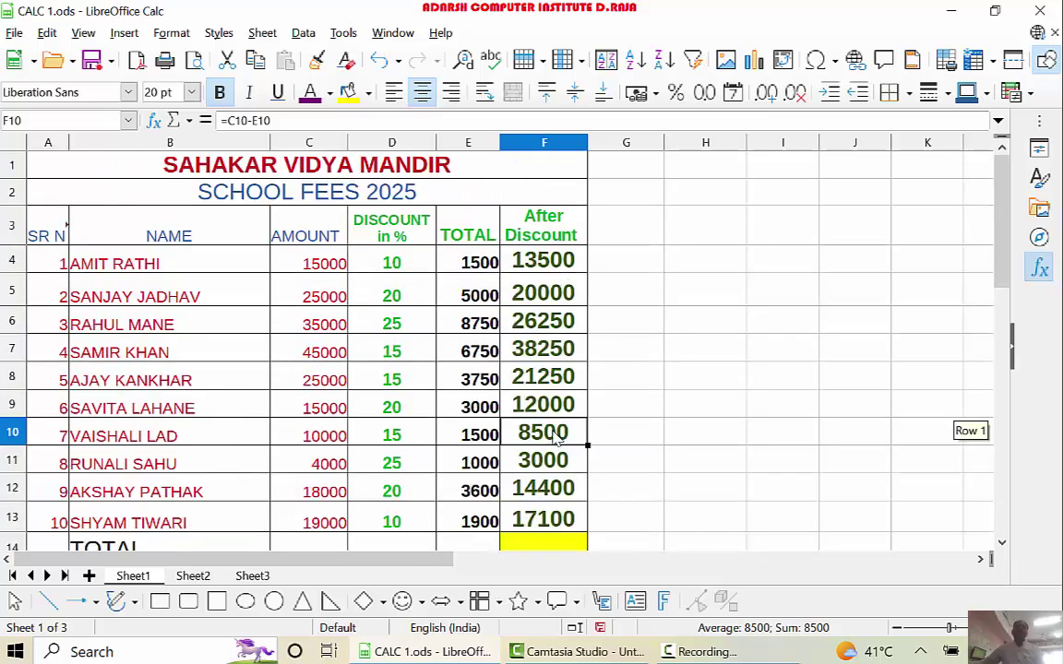
Enter the formula =SUM(C4:C13) in cell C14 to total the AMOUNT column.
scroll(482, 423, "down", 1)
left_click(304, 452)
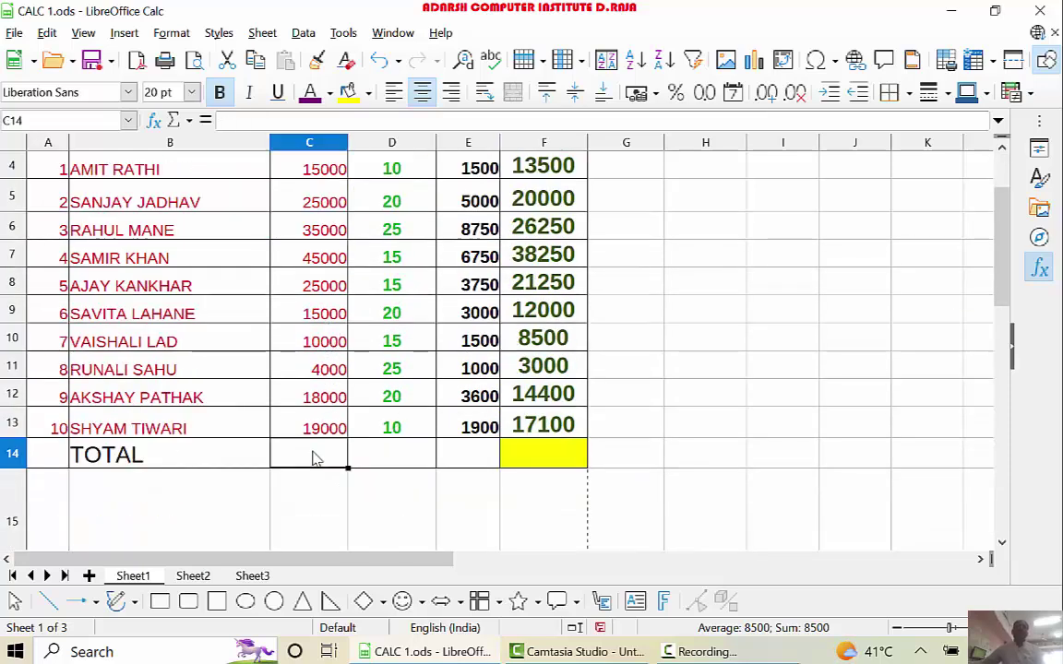
scroll(532, 416, "up", 1)
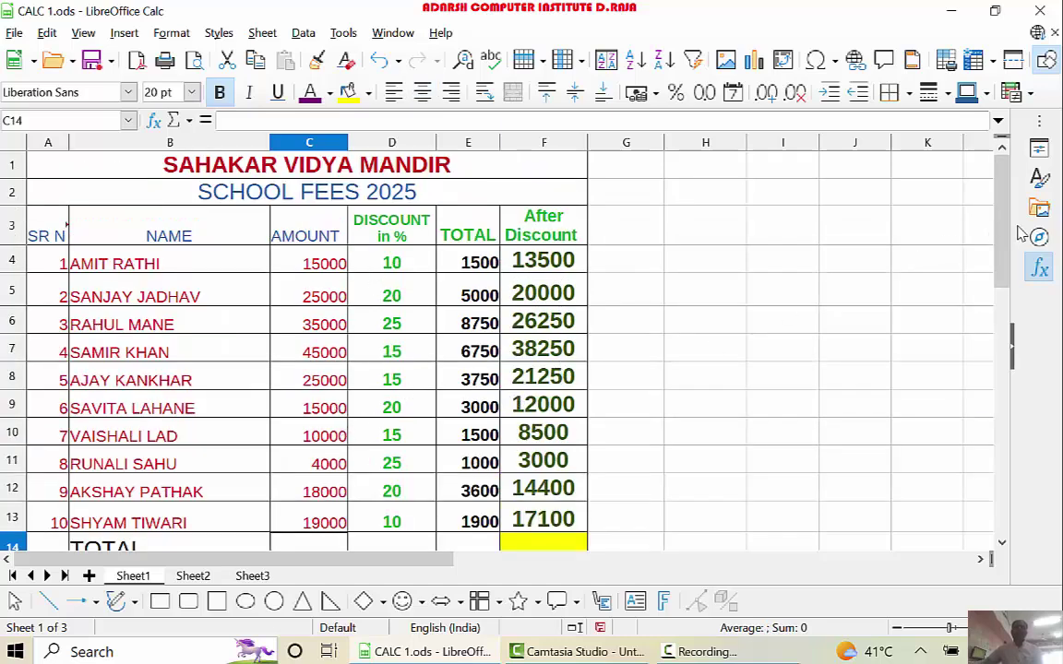
left_click_drag(1008, 232, 1003, 246)
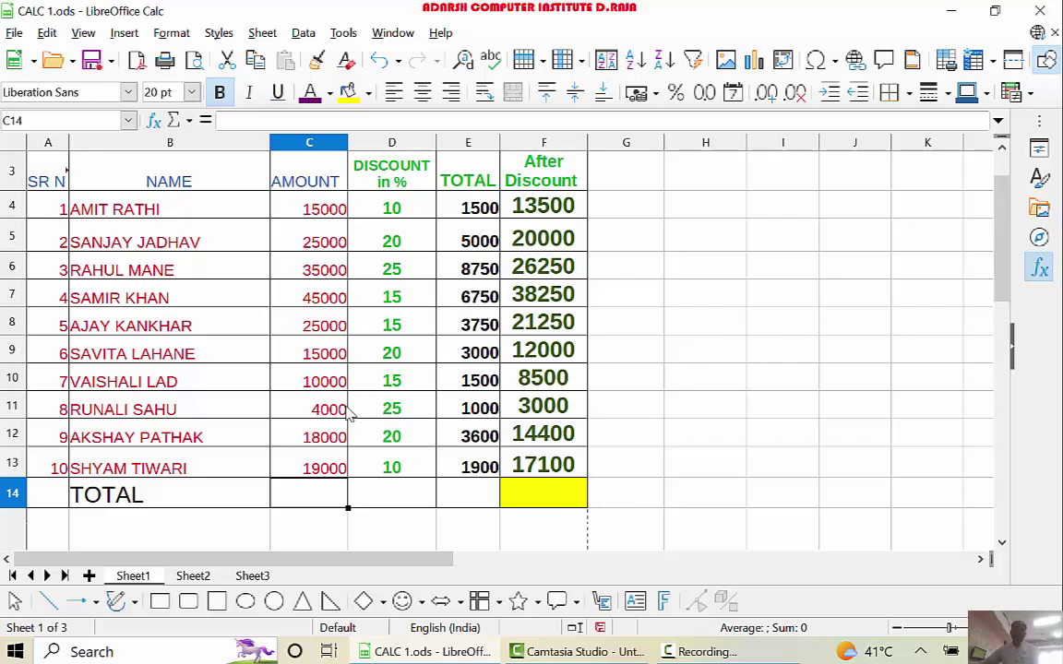
type("=")
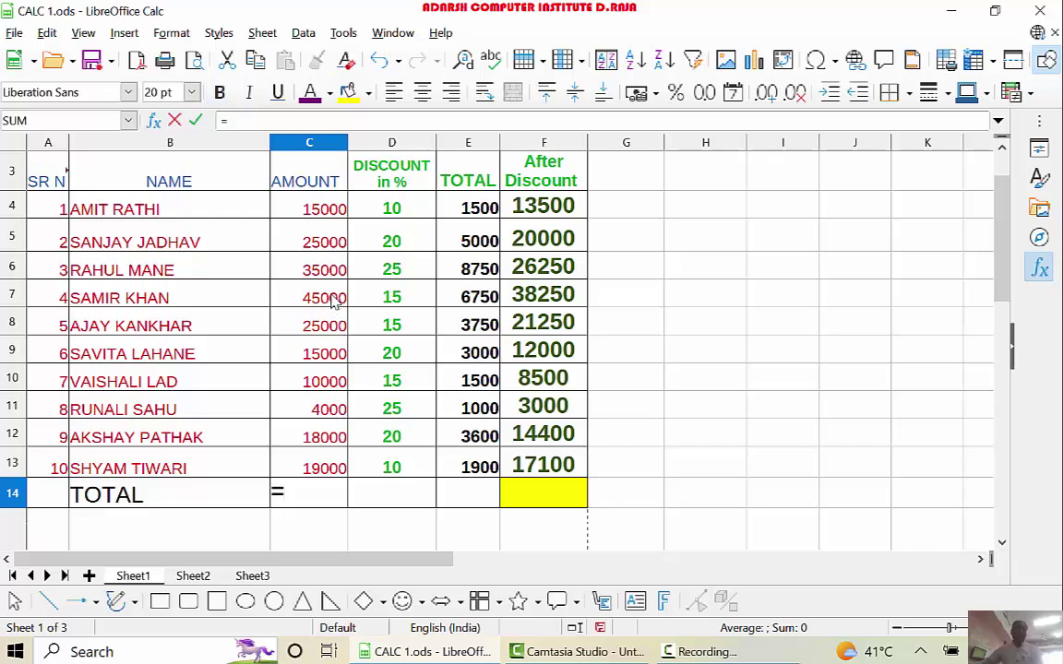
type("SUM")
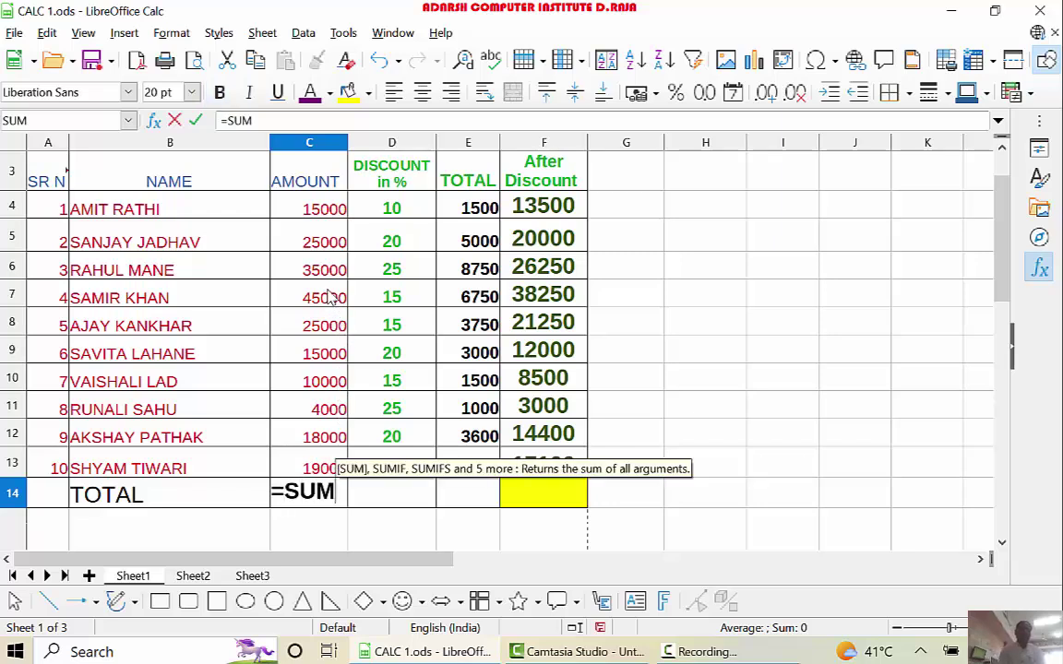
type("(")
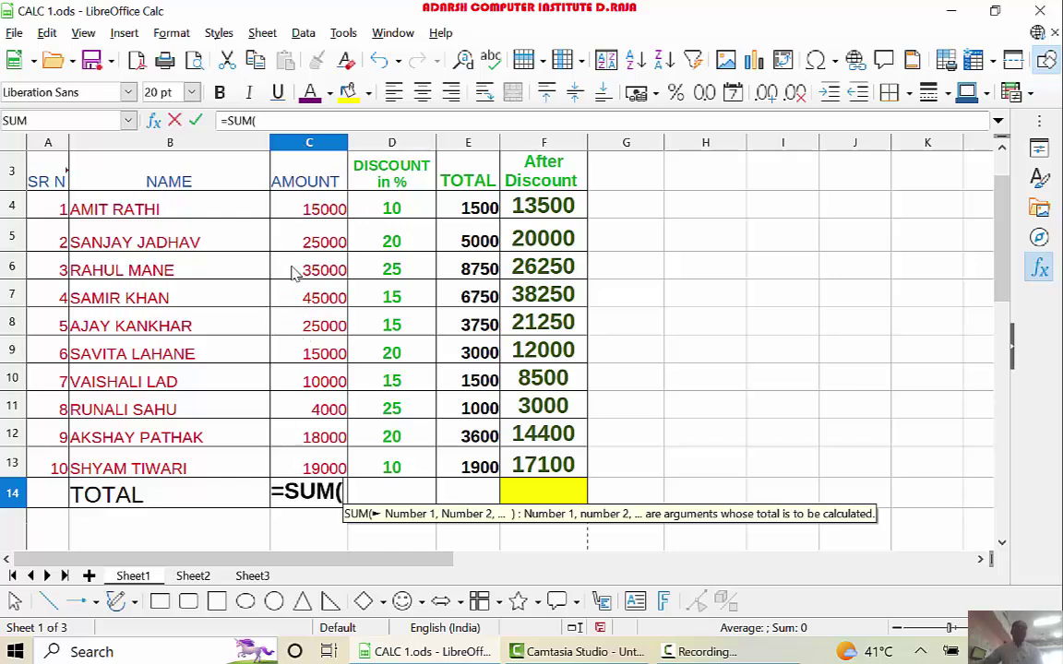
left_click(305, 208)
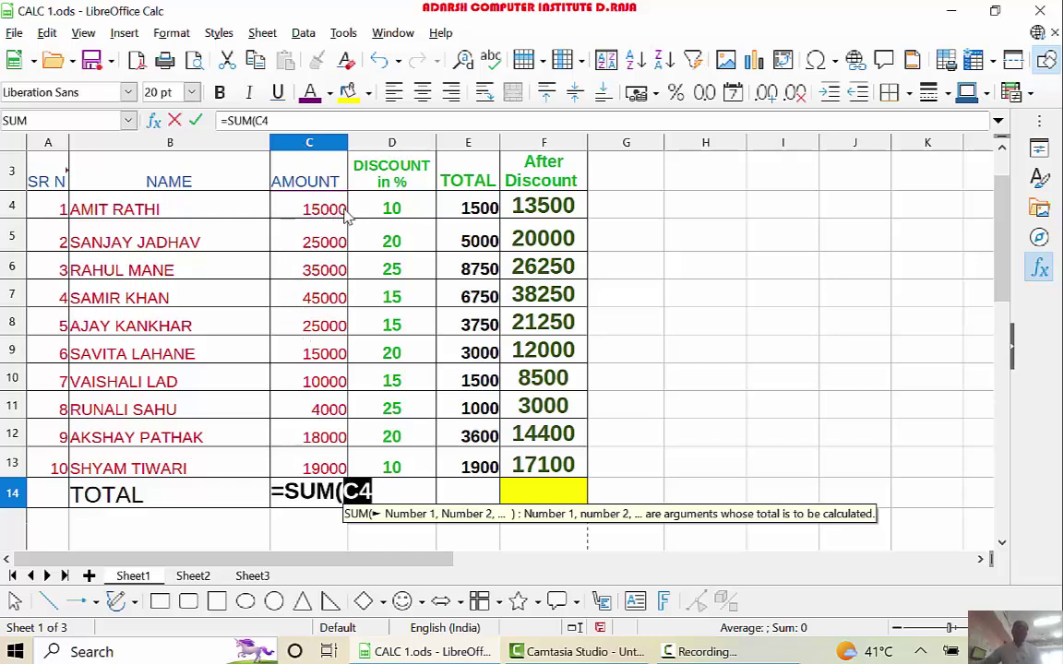
left_click(371, 493)
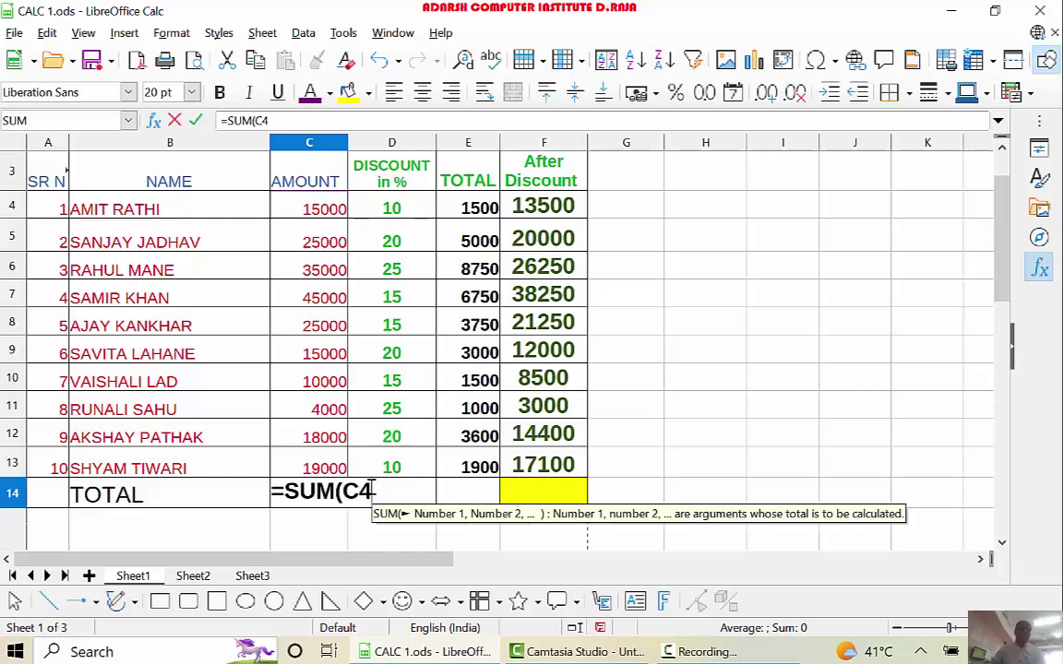
type(":")
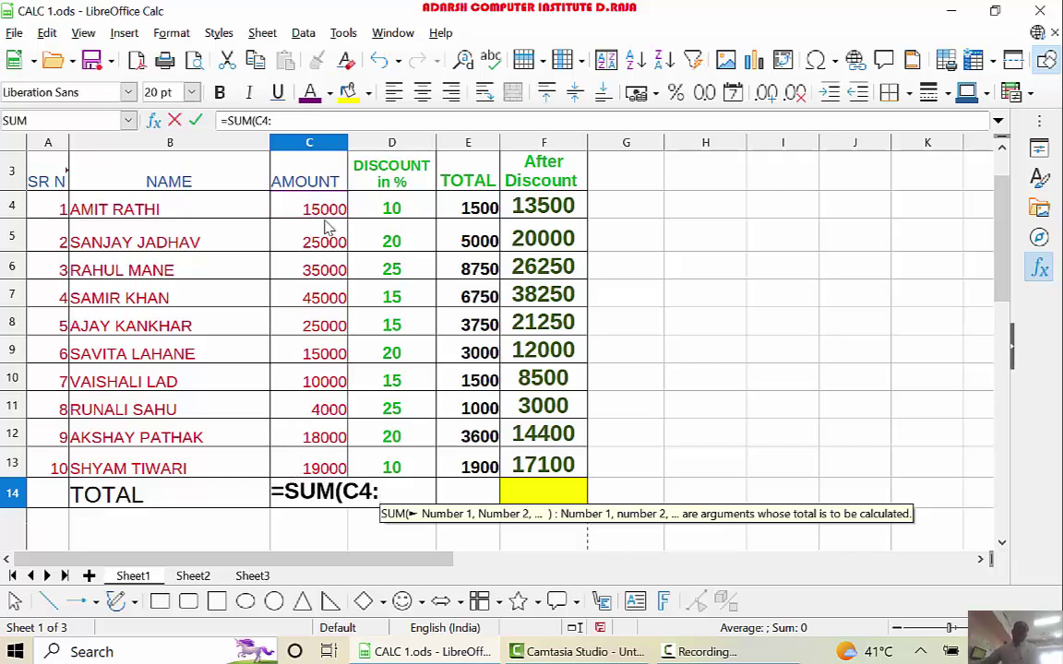
left_click(317, 463)
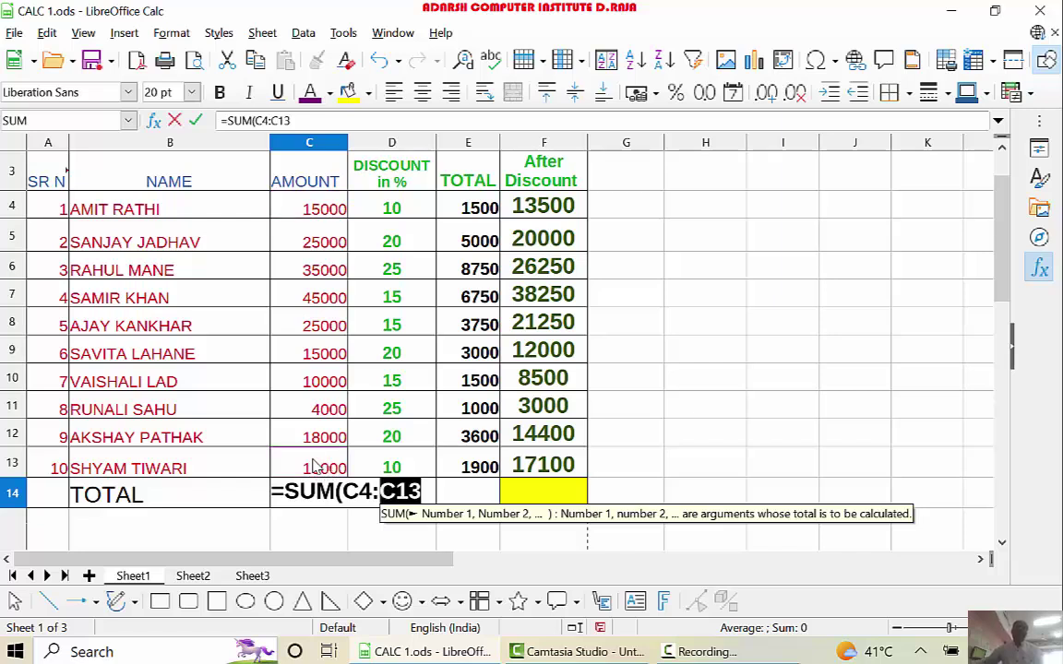
left_click(424, 491)
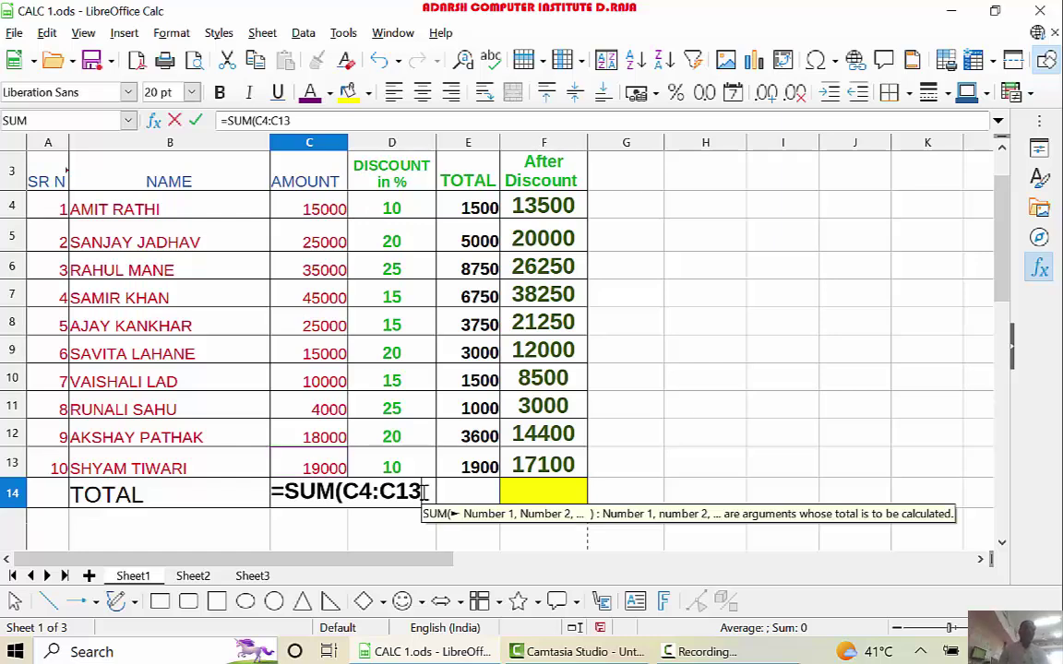
type(")")
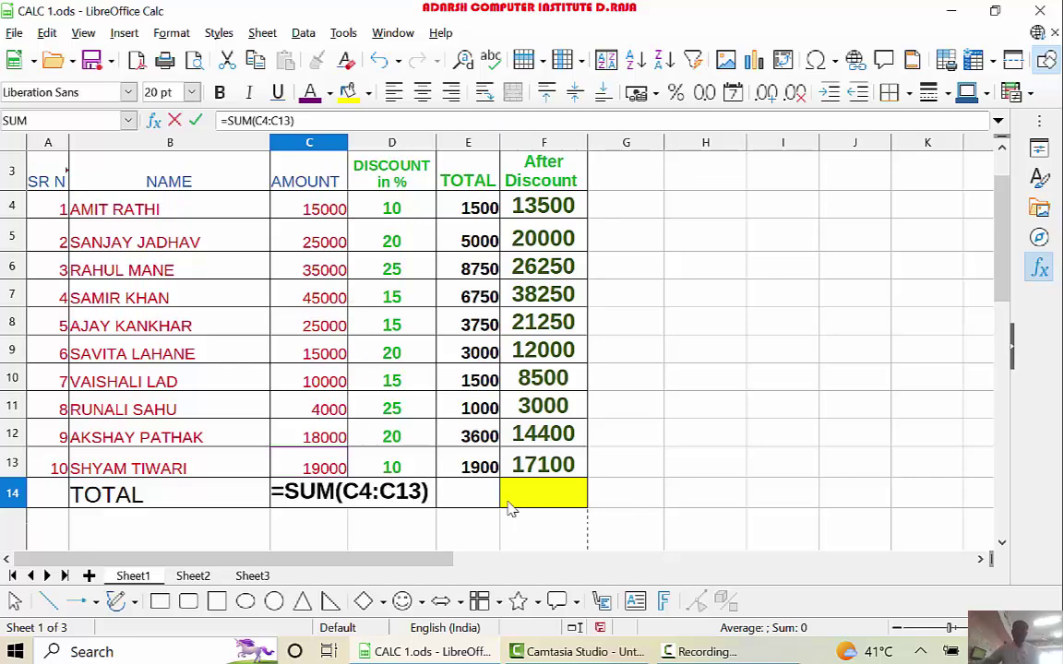
key("Return")
Give cells C14 and E14 in the TOTAL row a yellow background.
left_click(305, 432)
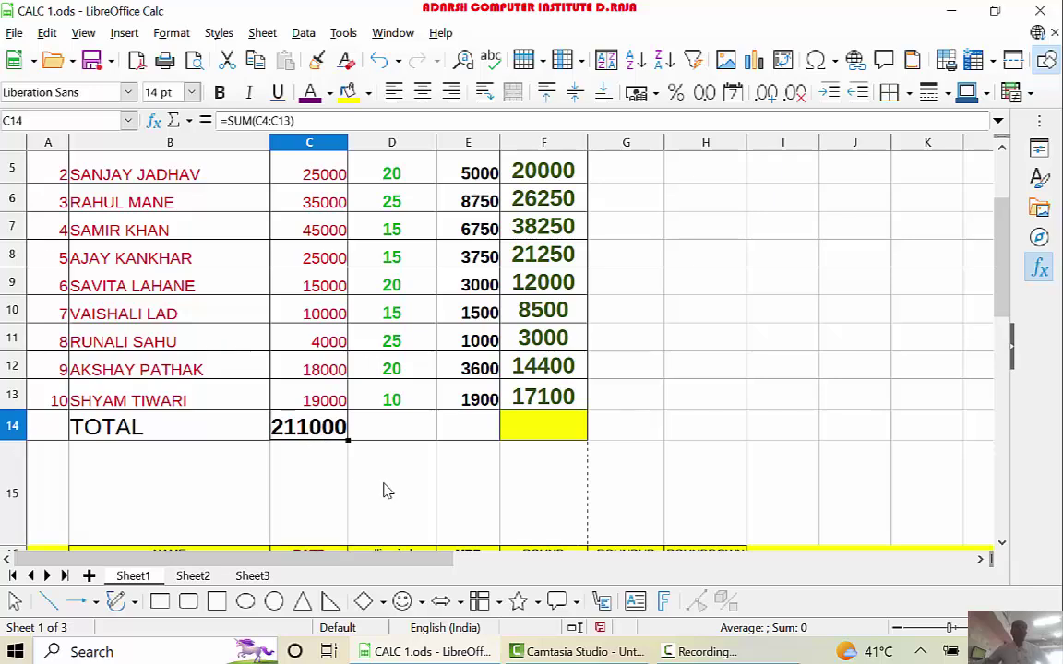
left_click(348, 92)
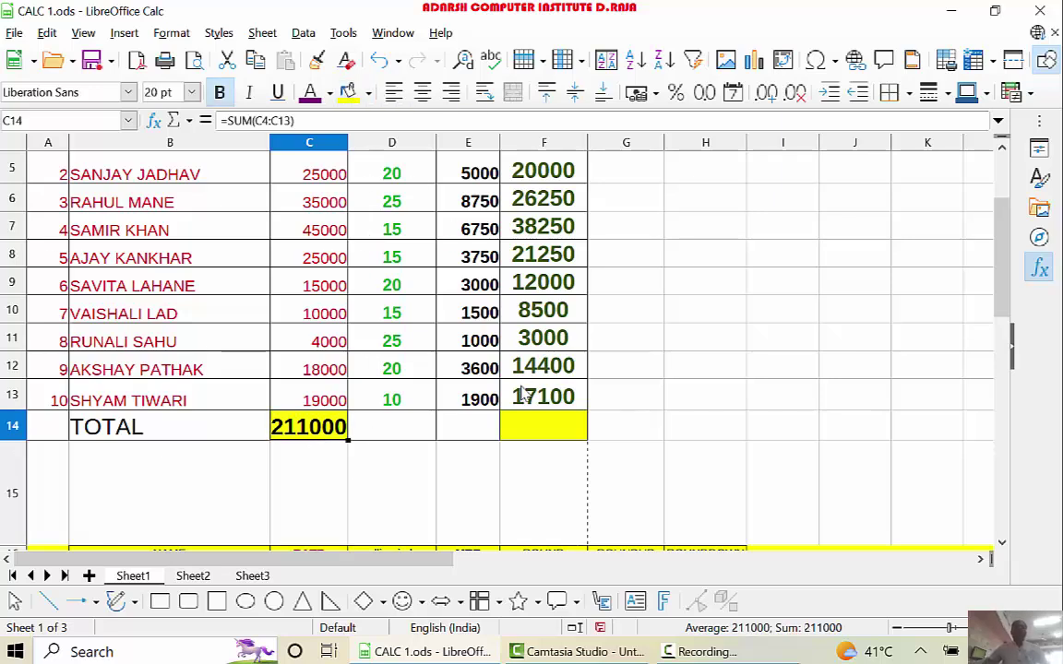
scroll(479, 519, "up", 1)
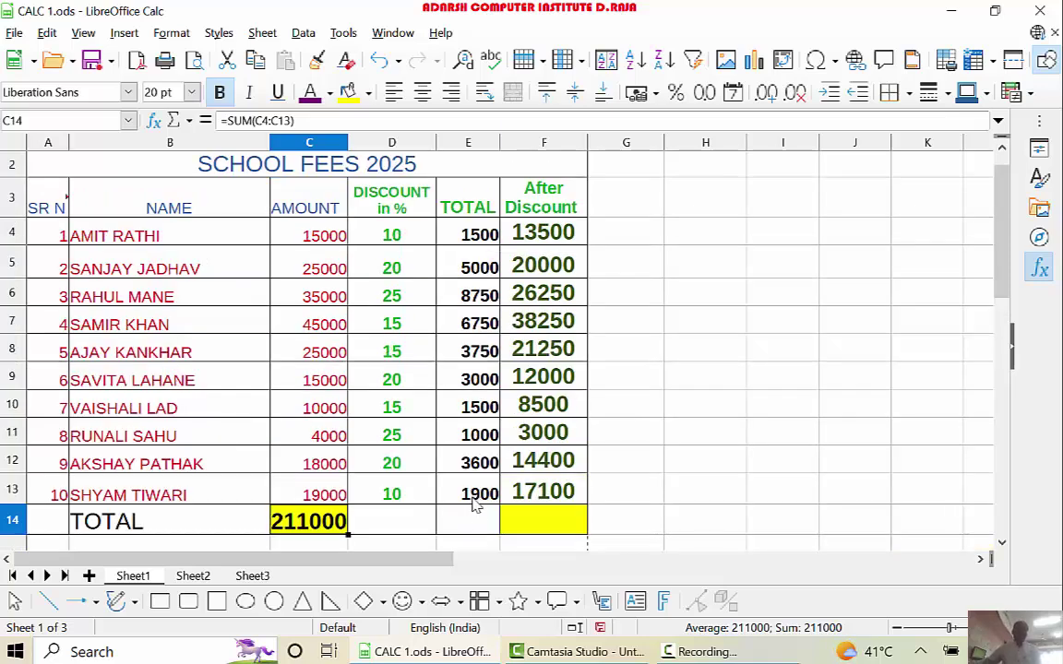
left_click(471, 521)
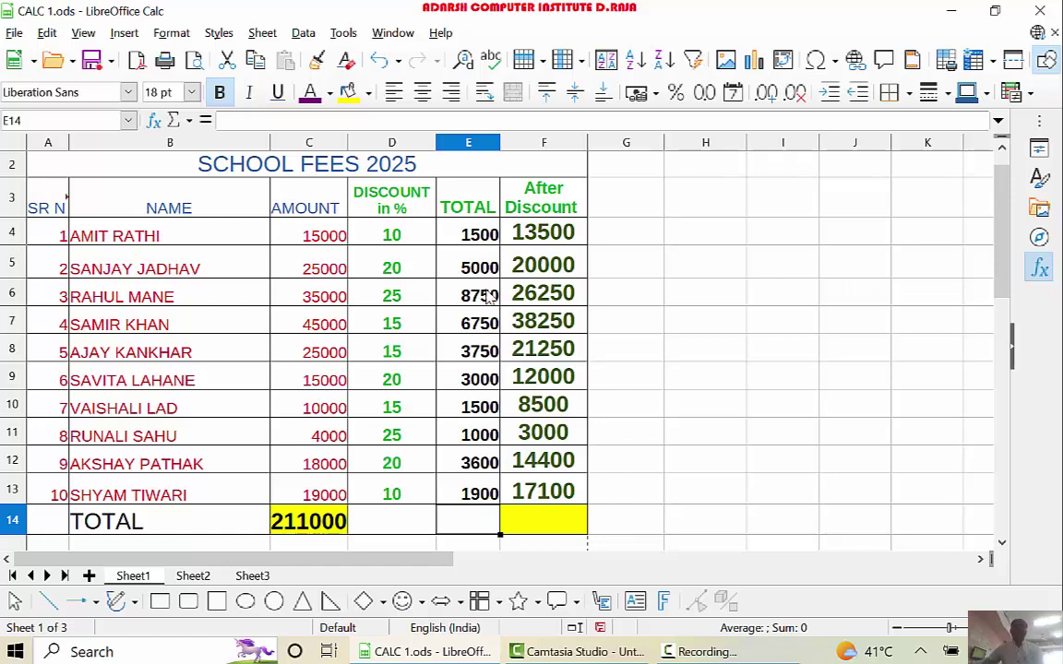
left_click(348, 92)
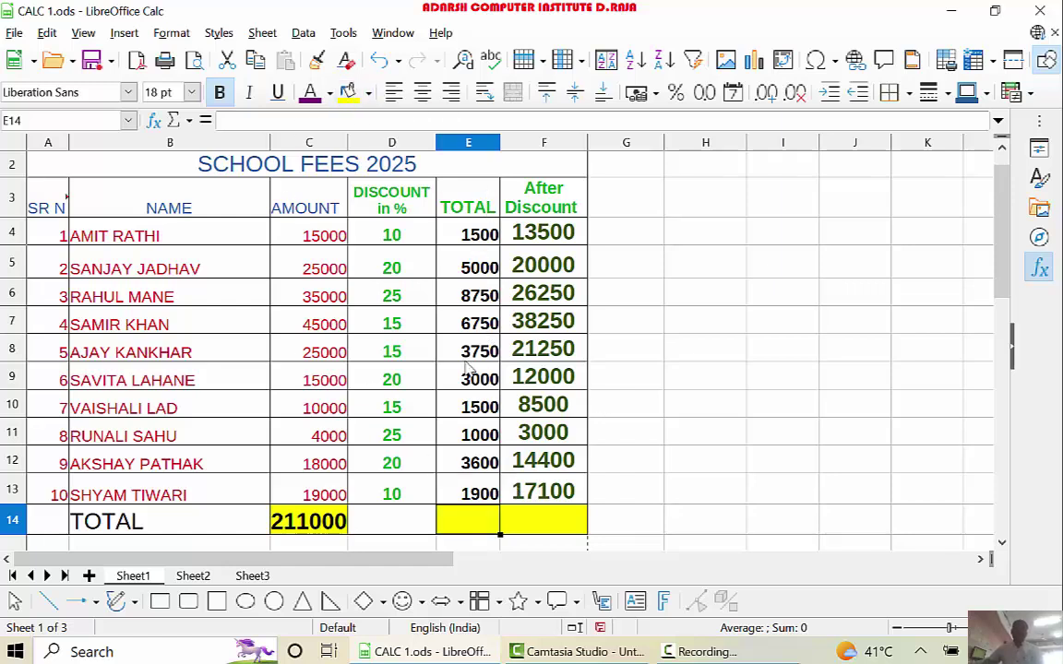
Enter the formula =SUM(E4:E13) in cell E14 to total the students' discount amounts.
type("=")
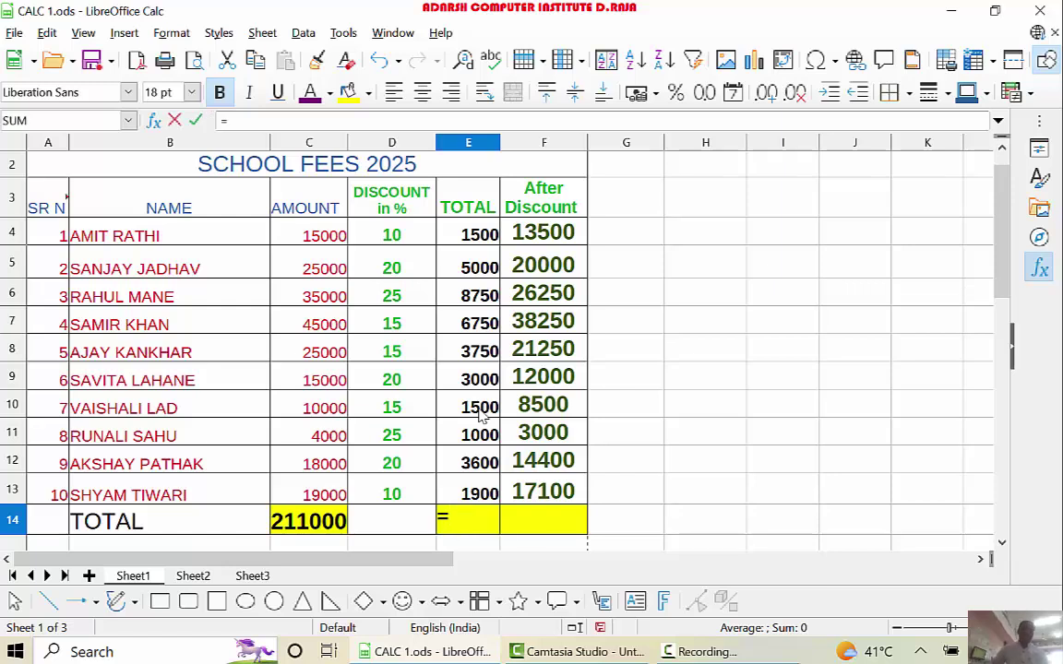
type("SUM(")
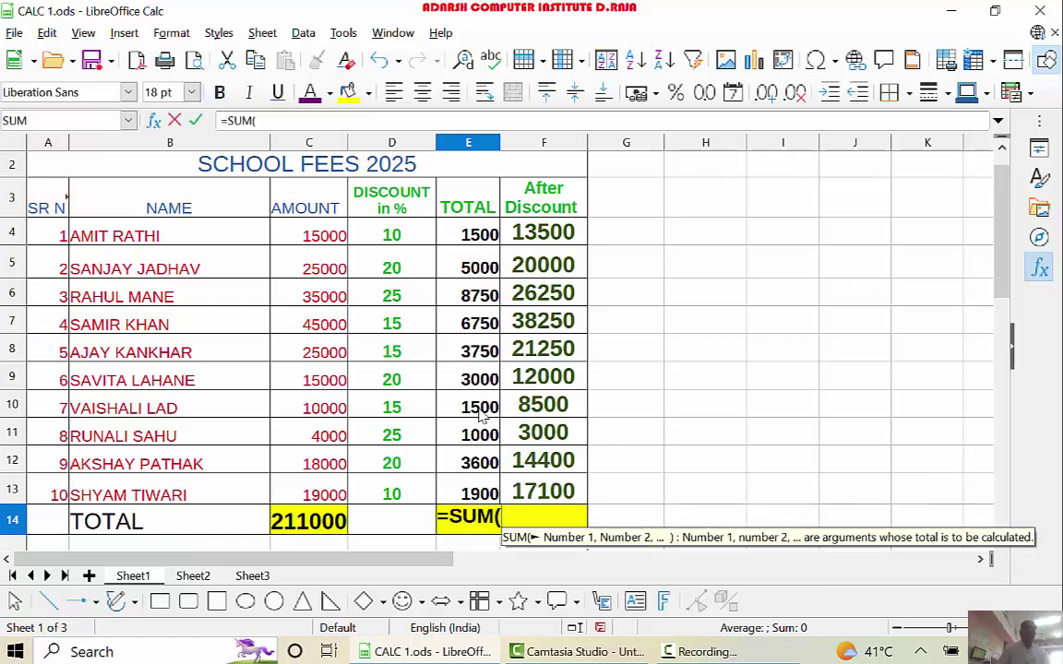
left_click(473, 238)
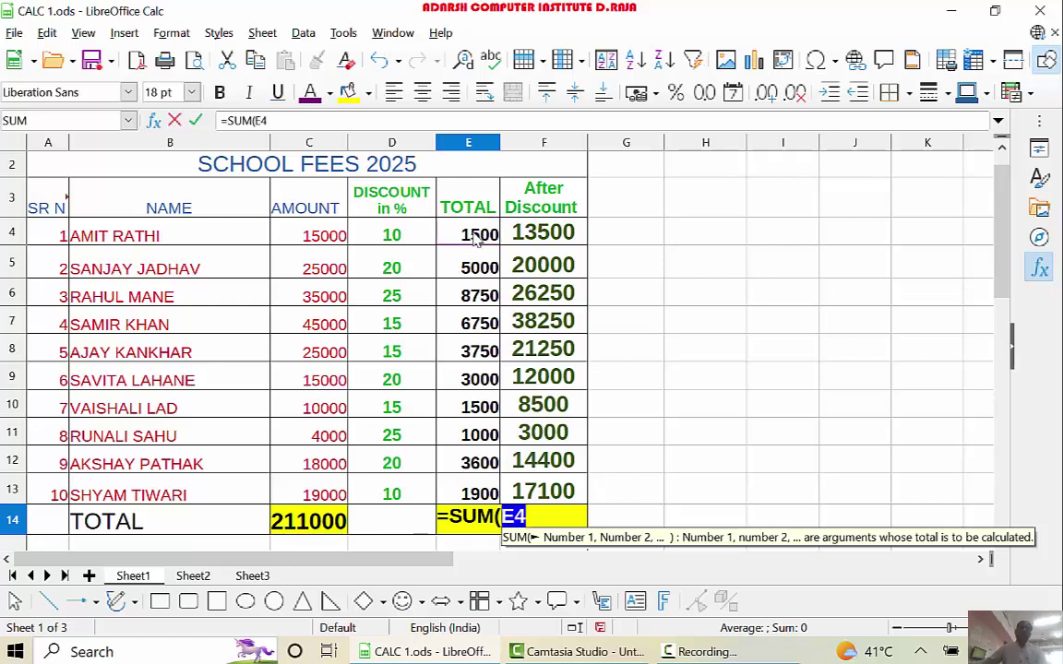
type(":")
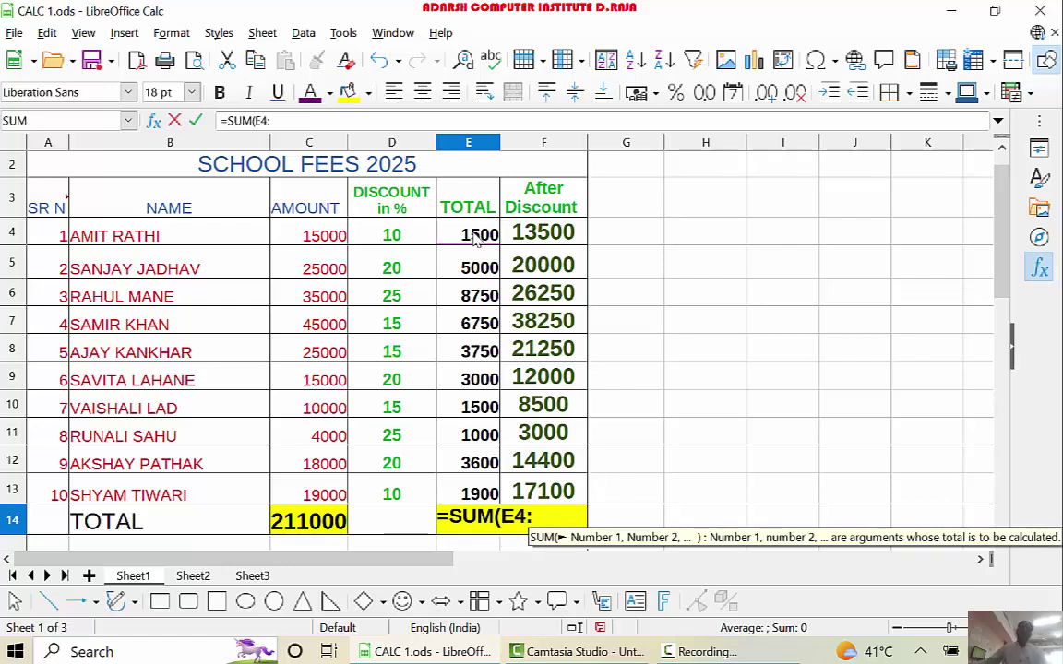
left_click(468, 488)
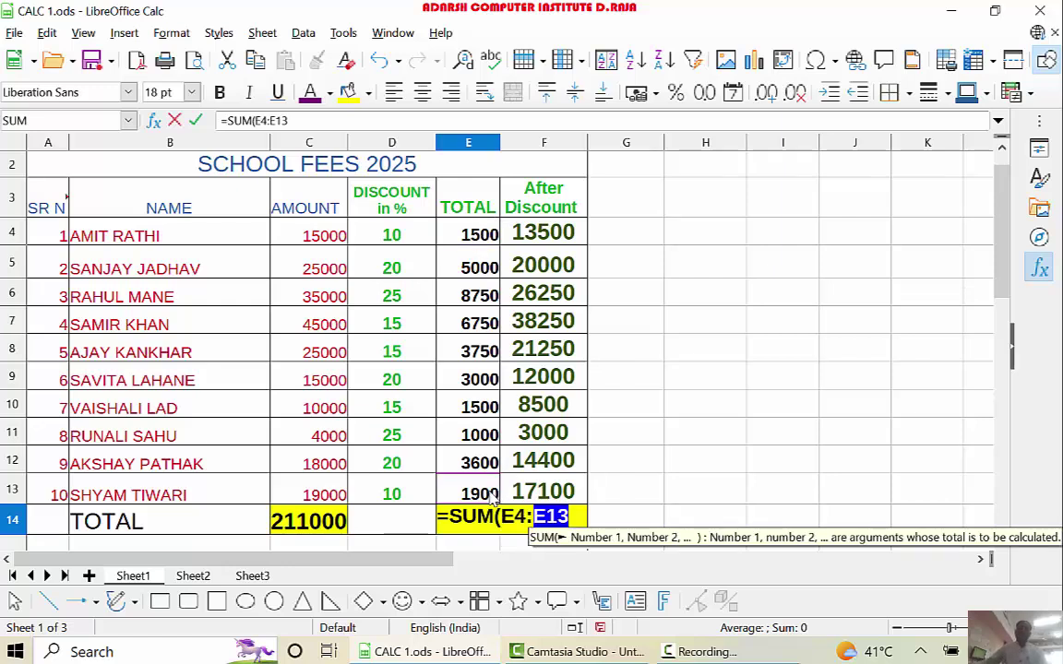
left_click(554, 518)
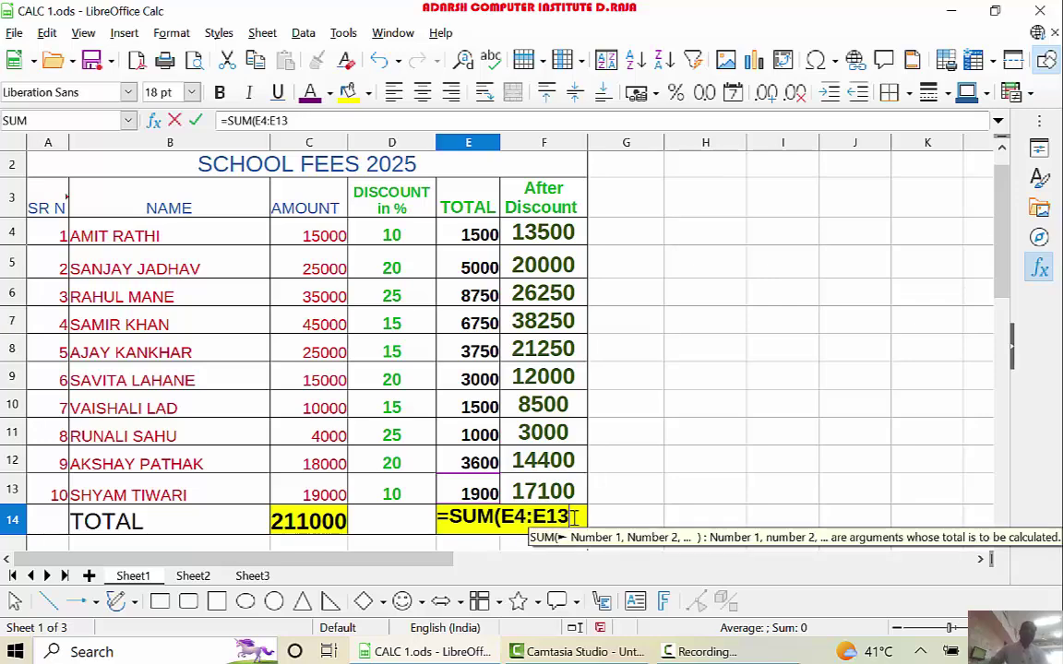
type(")")
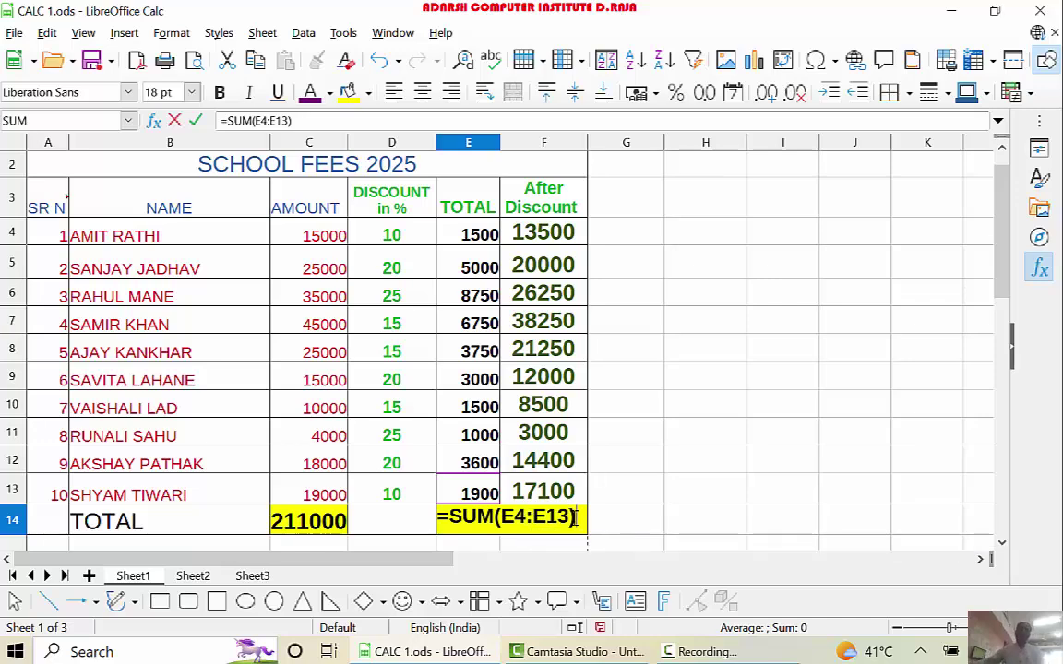
key("Return")
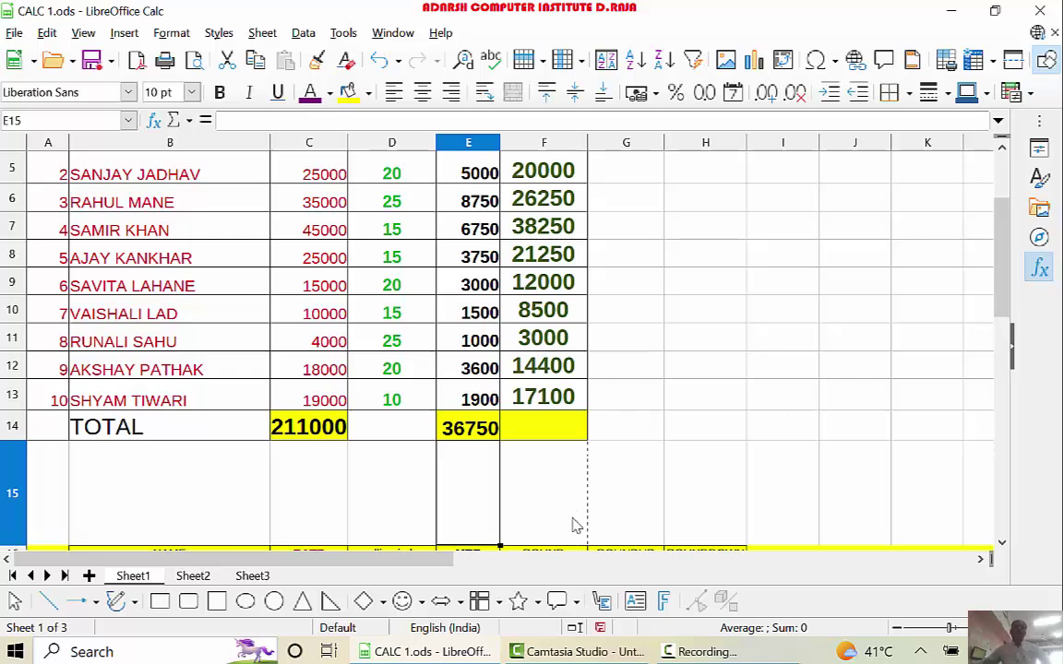
Enter the formula =SUM(F4:F13) in cell F14 to total the After Discount column.
scroll(493, 489, "up", 1)
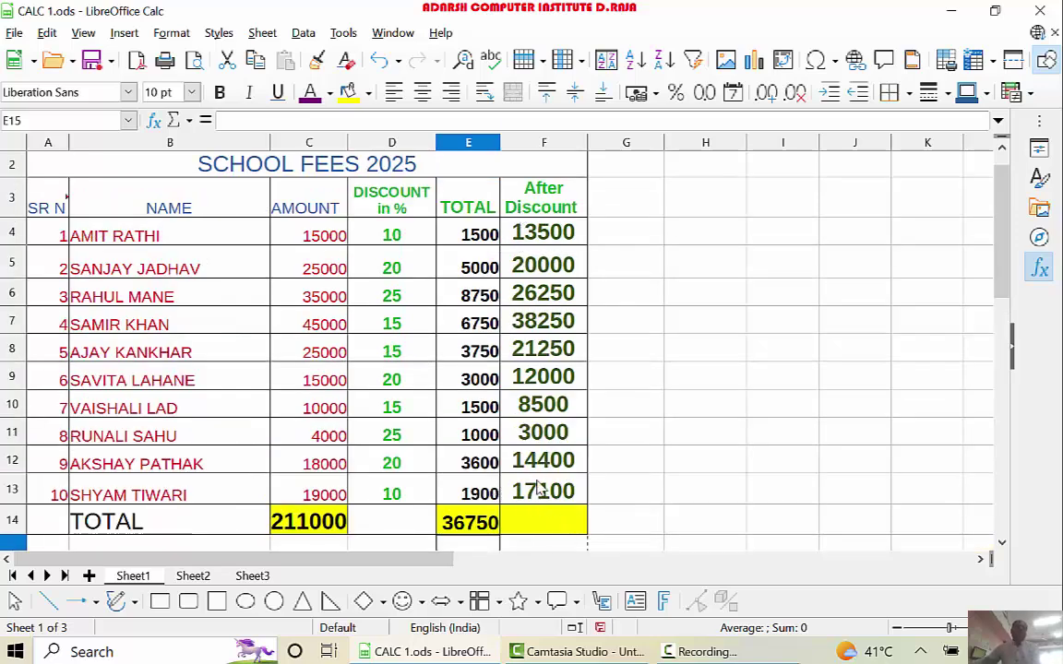
left_click(535, 522)
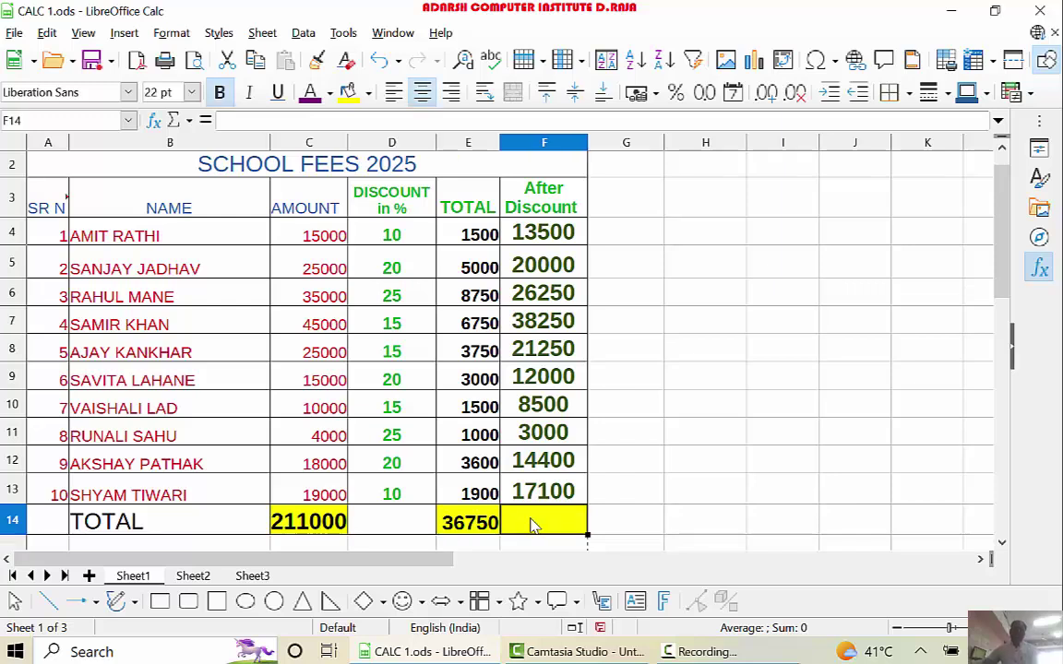
type("=S")
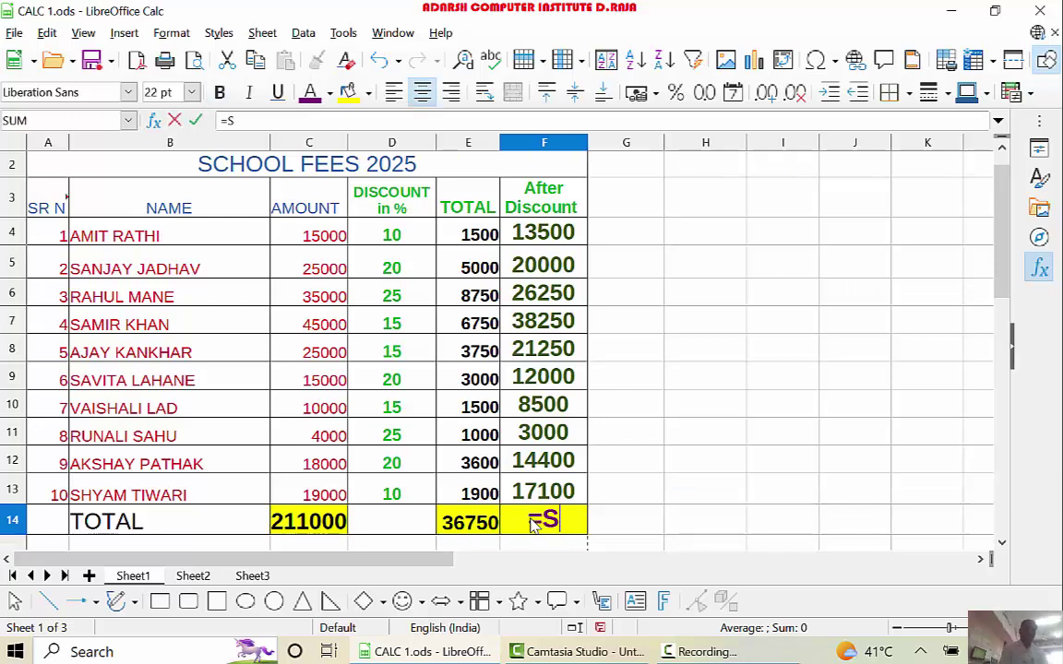
type("UM(")
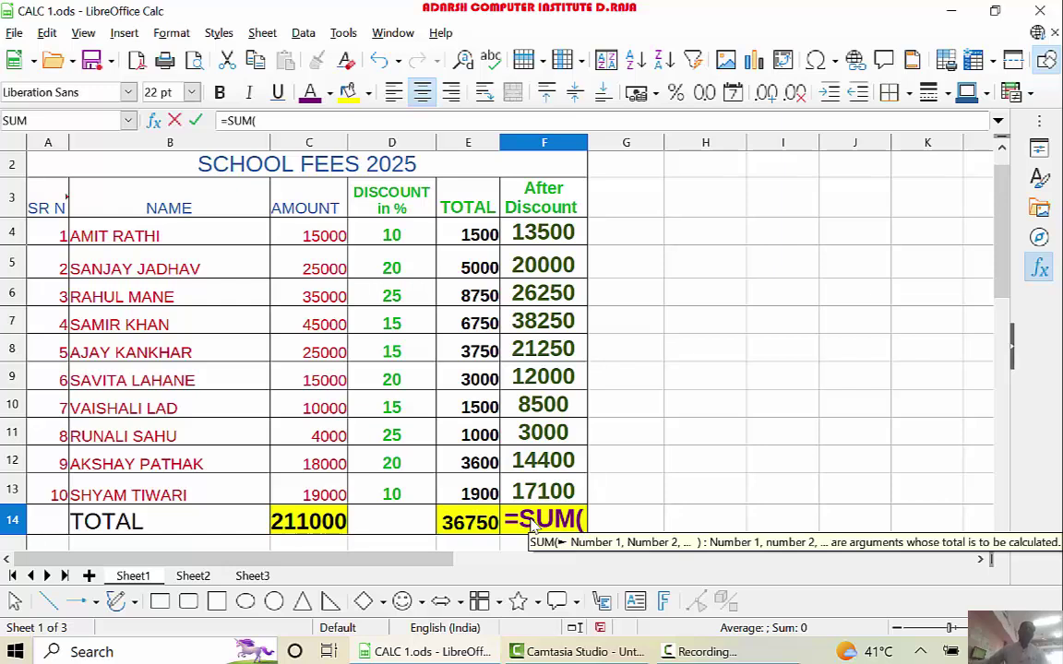
left_click(544, 240)
type(":")
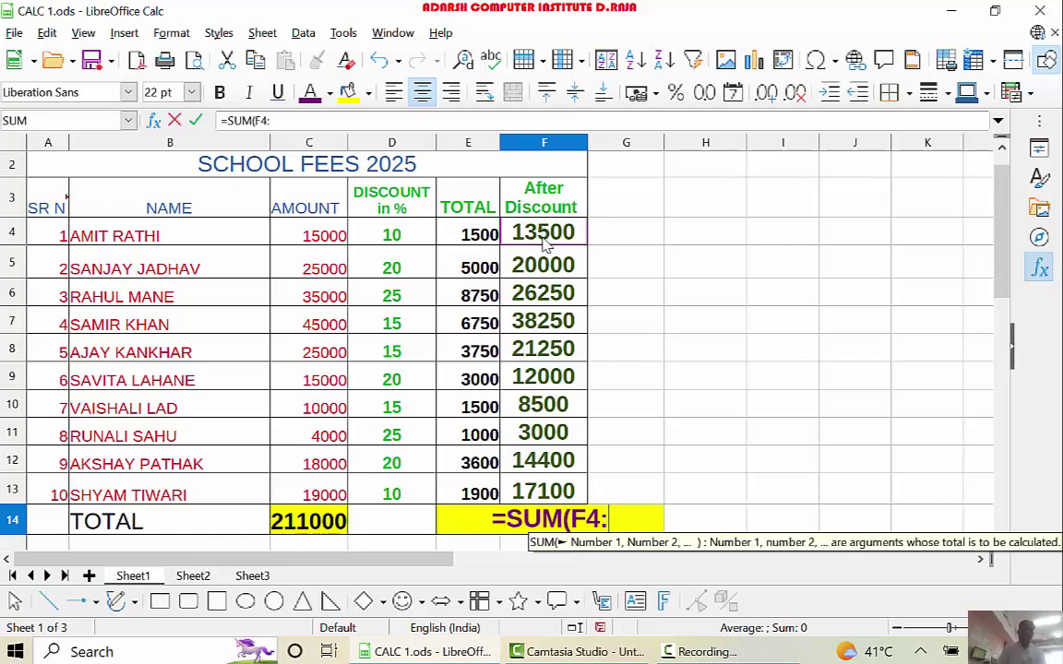
left_click(544, 489)
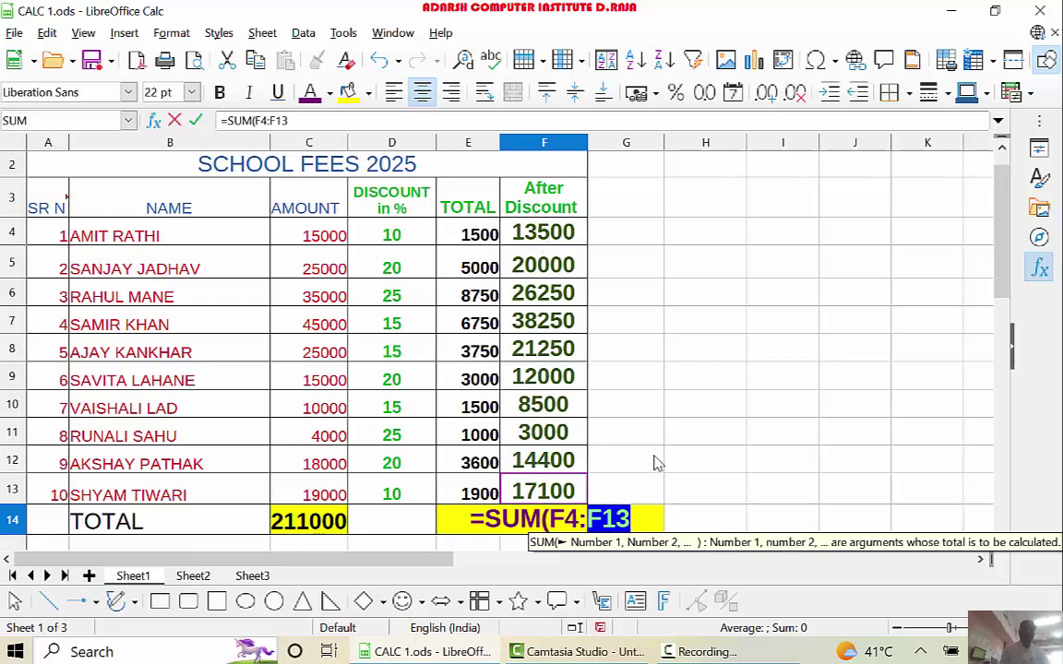
type(")")
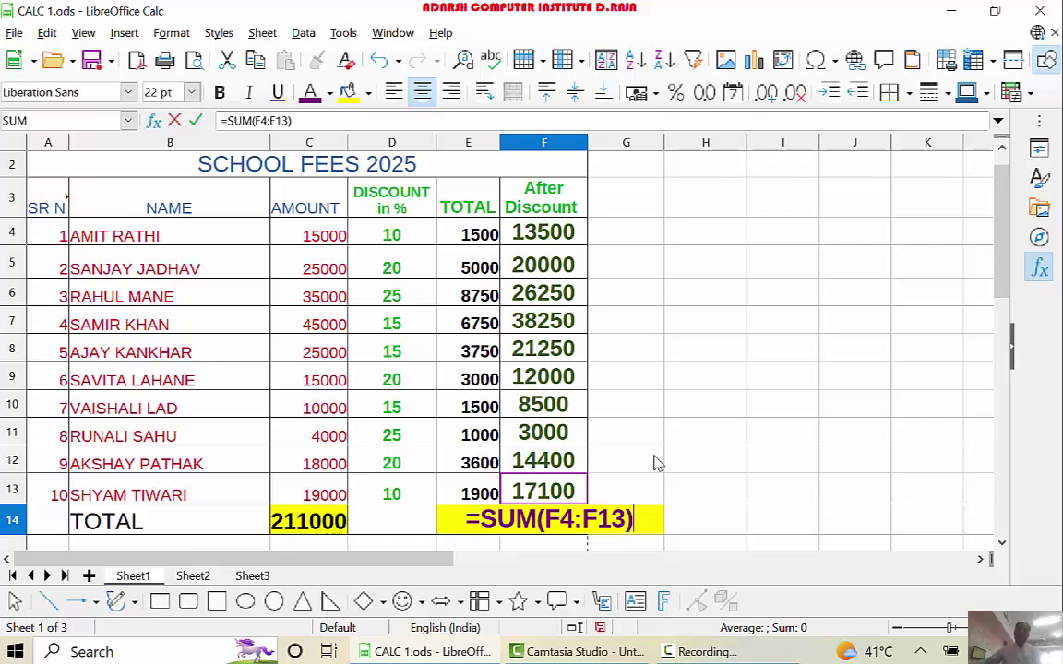
key("Return")
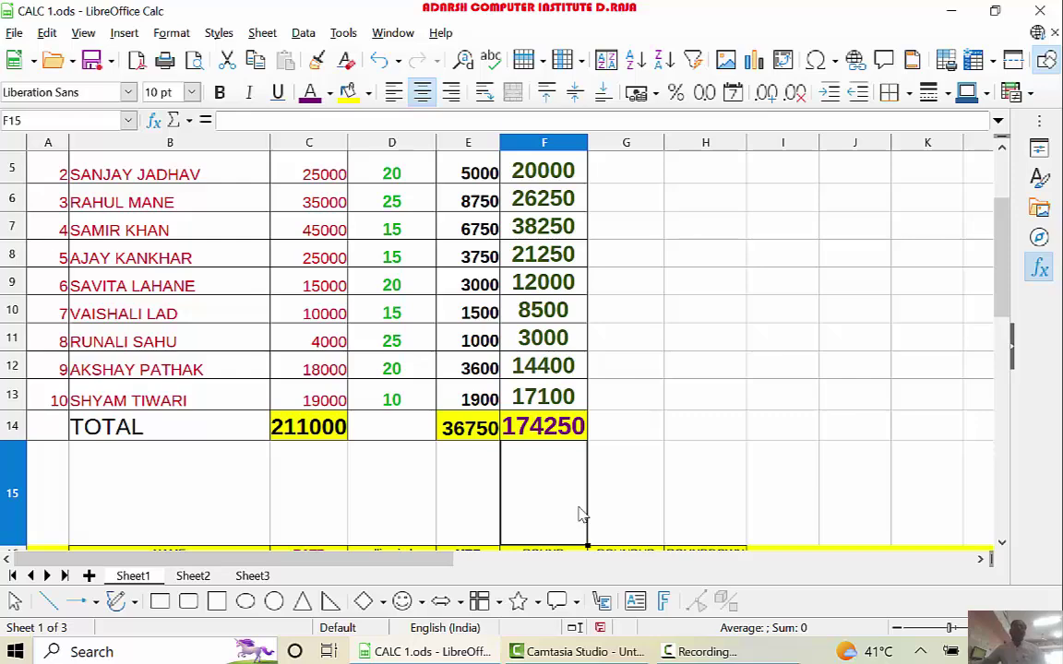
scroll(581, 514, "up", 1)
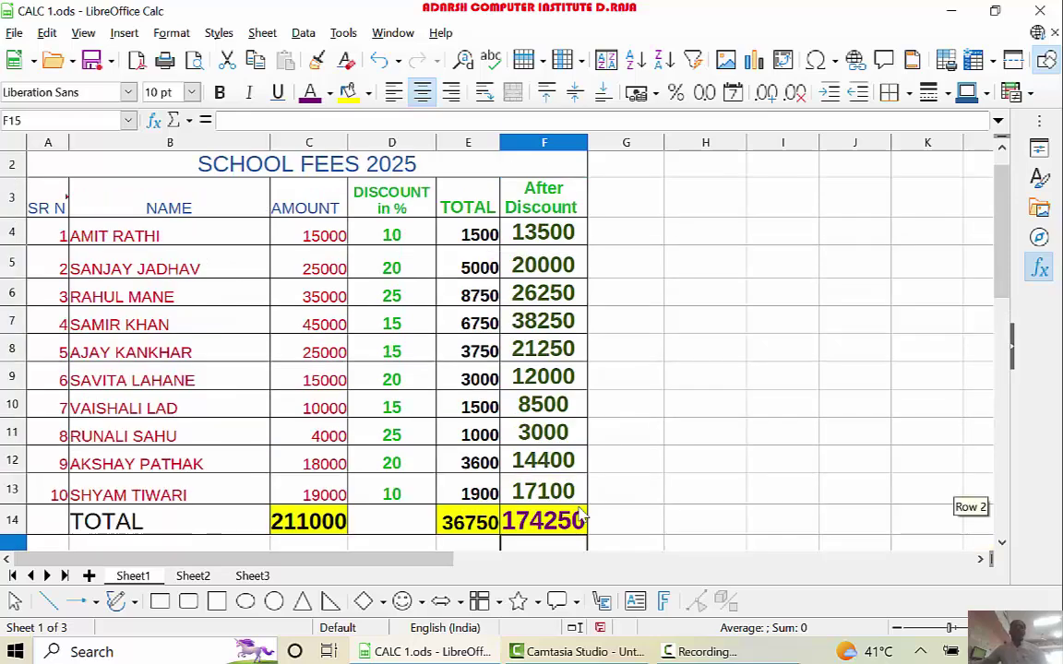